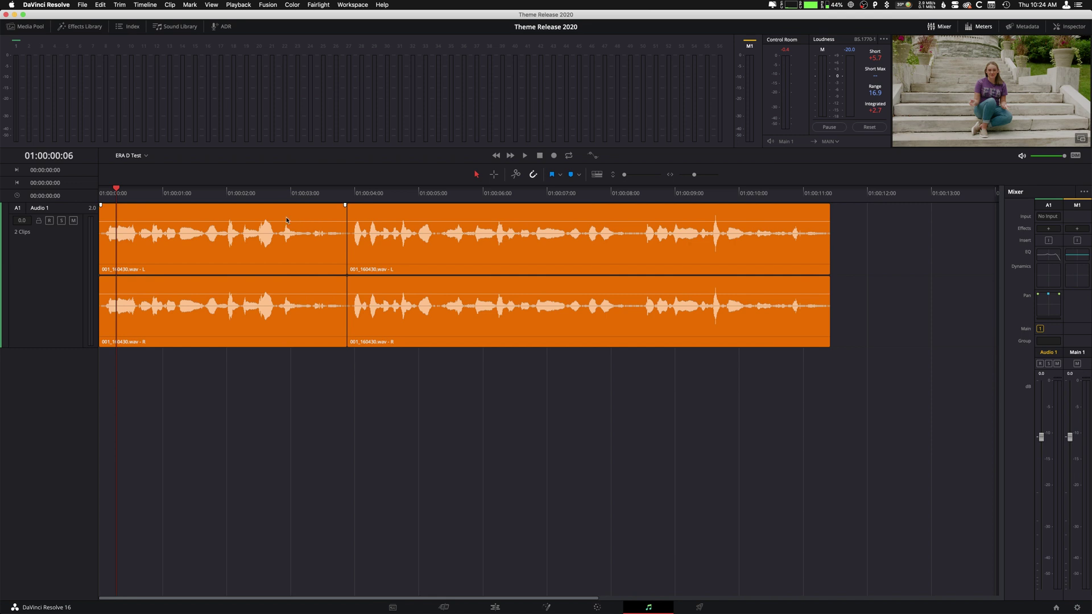
# Step: Play the Audio 1 dialogue without effects from 01:00:00:00, then stop playback
pyautogui.moveTo(115, 194); pyautogui.dragTo(101, 196)
pyautogui.click(102, 196)
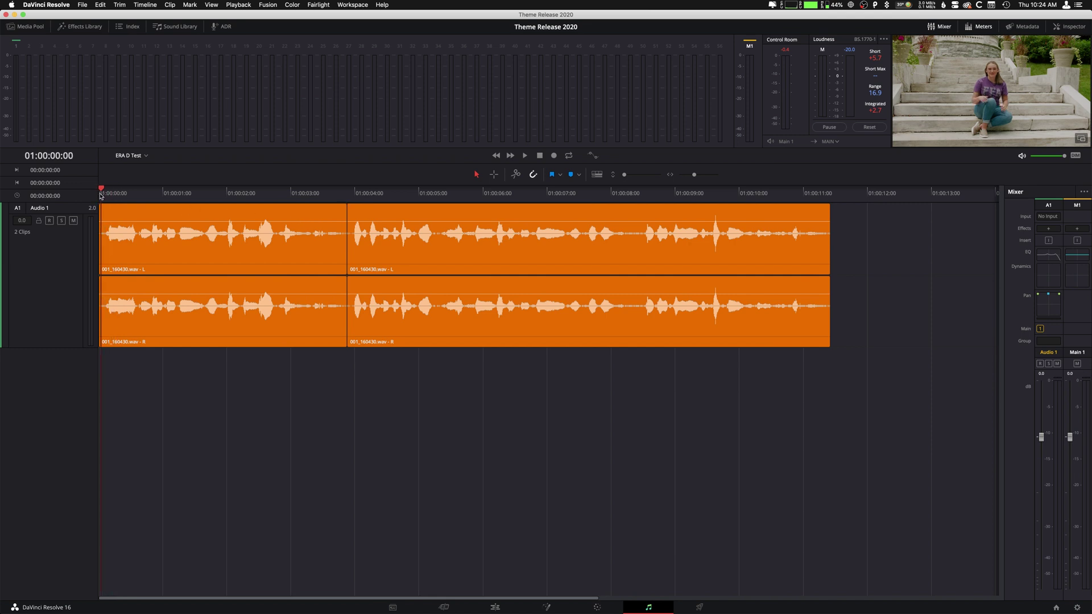
pyautogui.press('space')
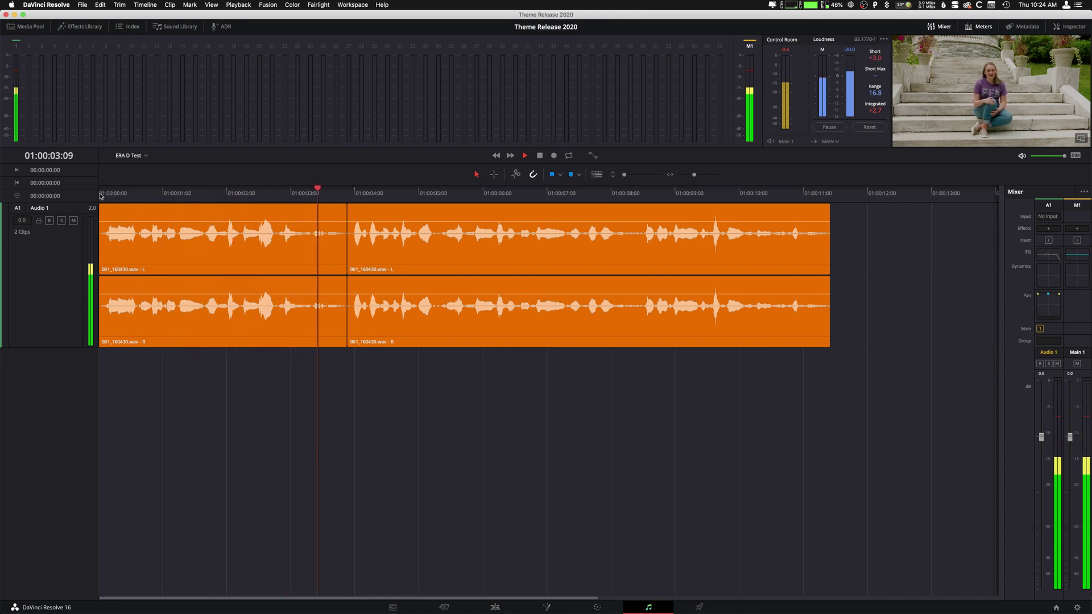
pyautogui.press('space')
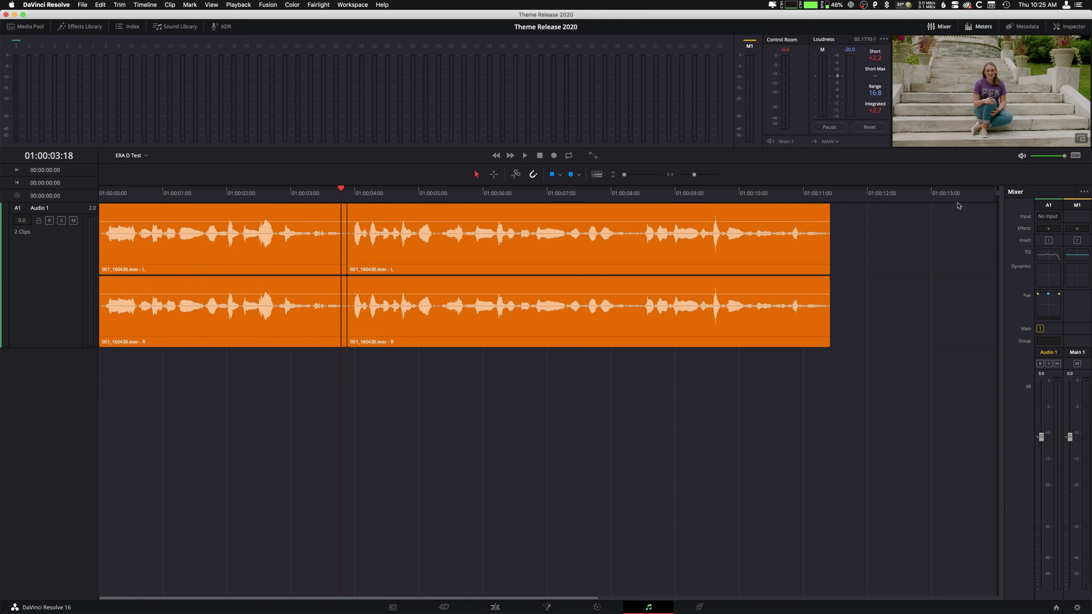
# Step: Show the Mixer panel again and bring up the VST plugin list from Audio 1's Effects slot
pyautogui.click(946, 28)
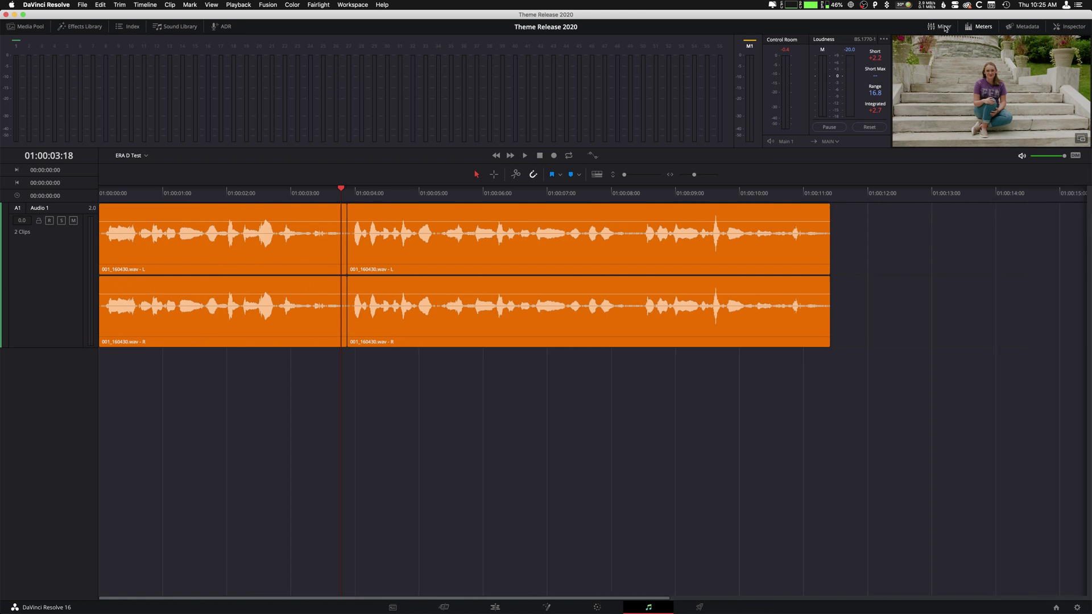
pyautogui.click(945, 27)
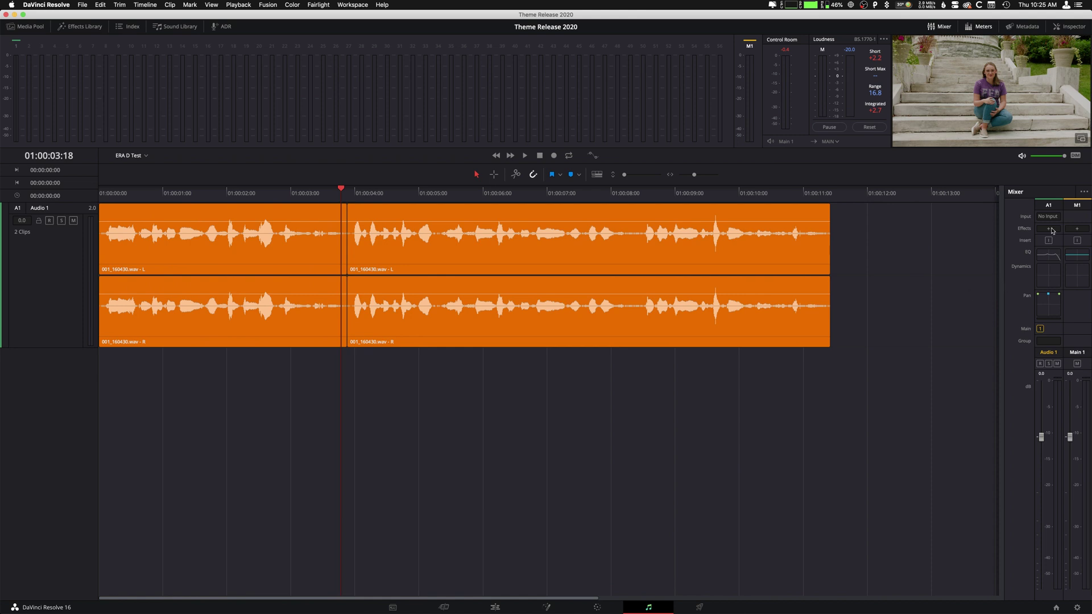
pyautogui.click(939, 27)
pyautogui.click(939, 27)
pyautogui.click(1050, 230)
pyautogui.moveTo(1058, 239)
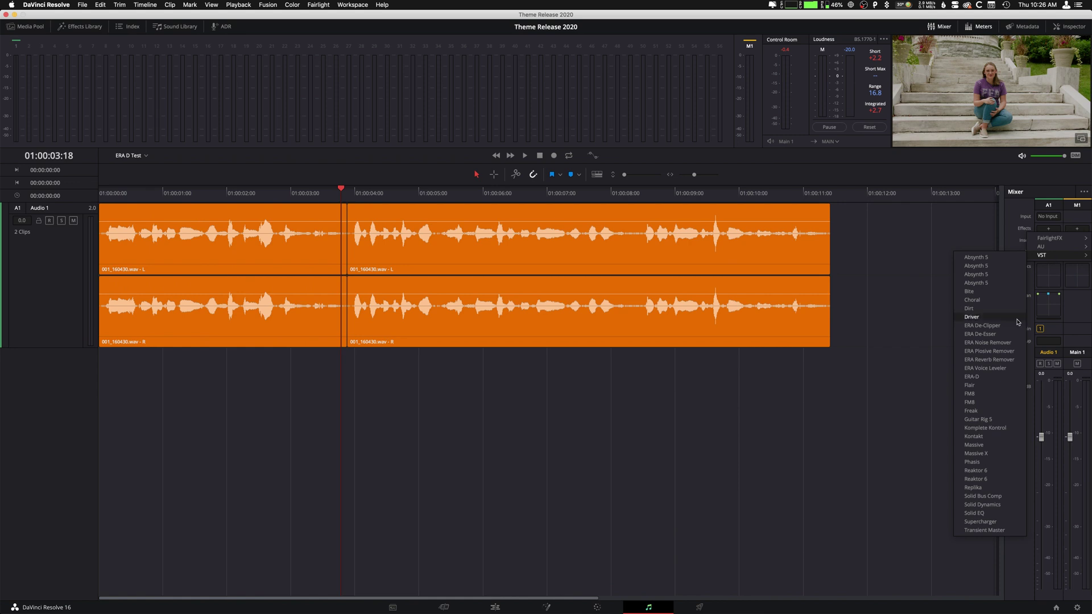
pyautogui.click(983, 496)
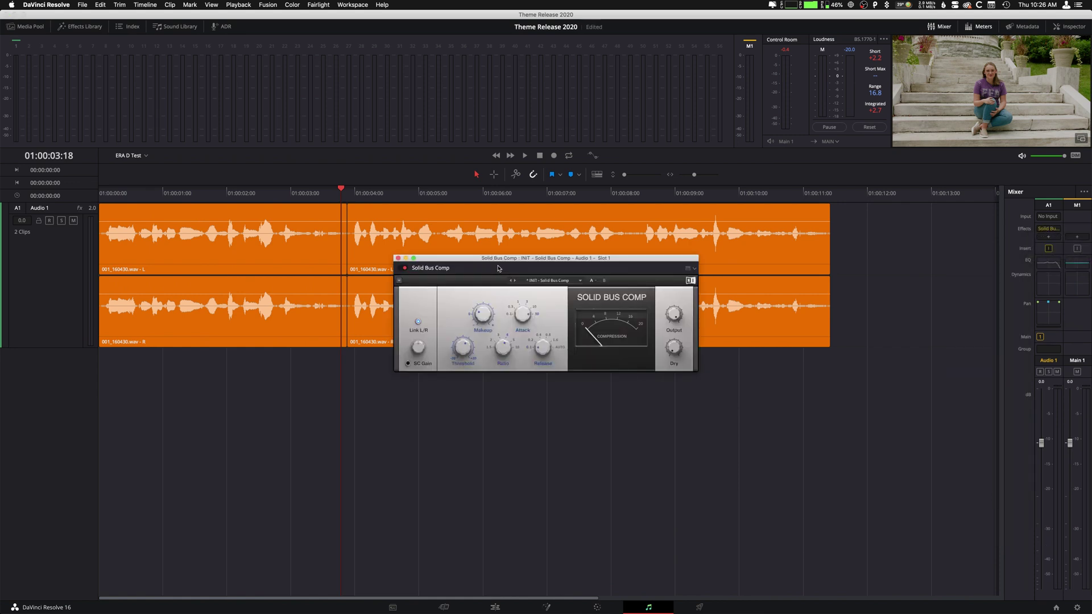
pyautogui.moveTo(508, 256); pyautogui.dragTo(486, 240)
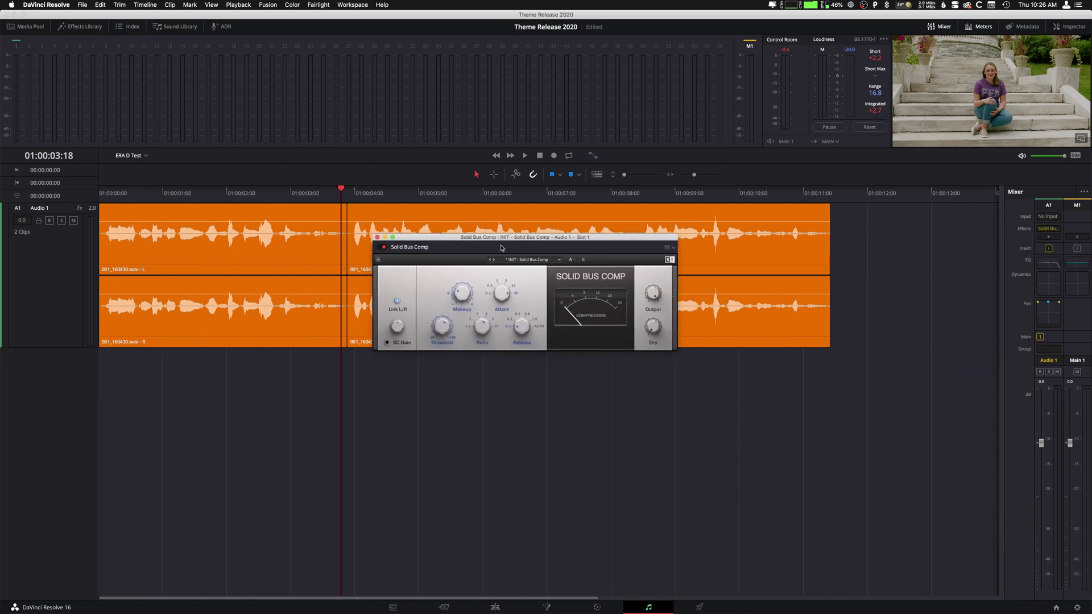
pyautogui.click(560, 260)
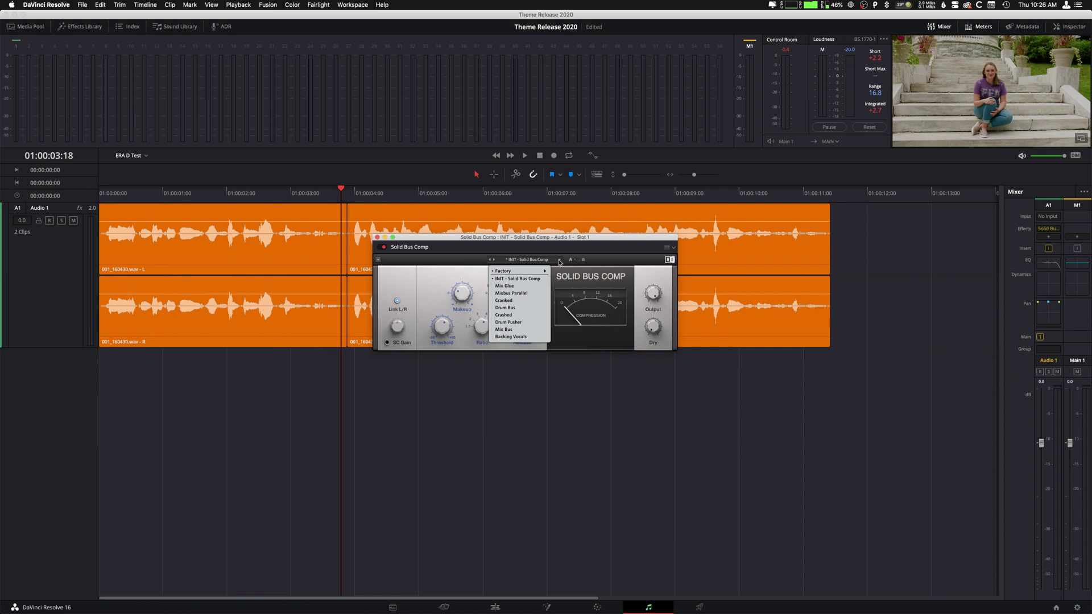
pyautogui.moveTo(377, 239); pyautogui.dragTo(373, 238)
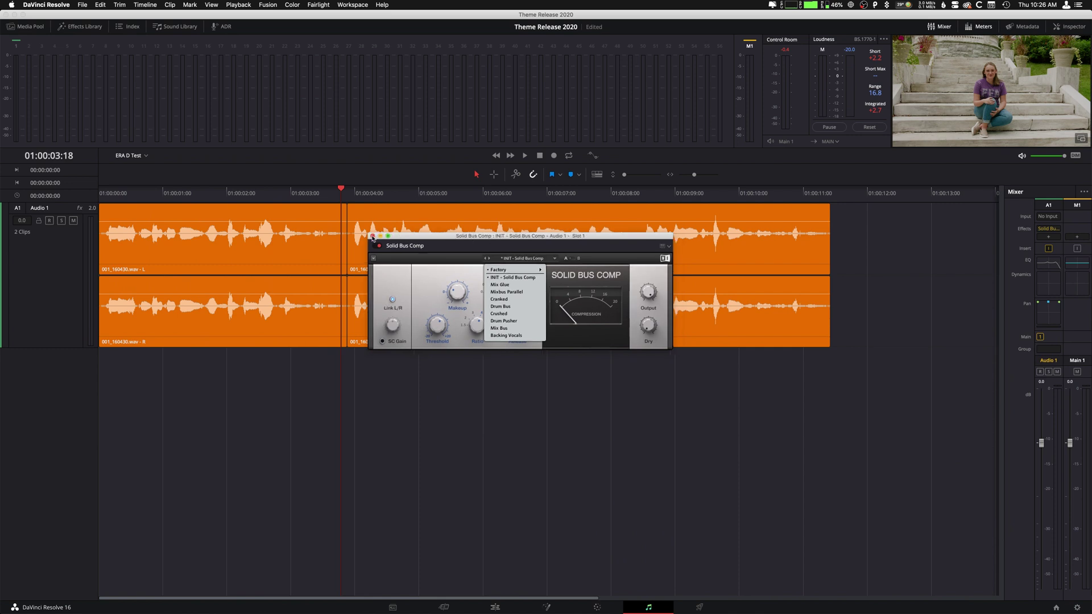
pyautogui.click(372, 236)
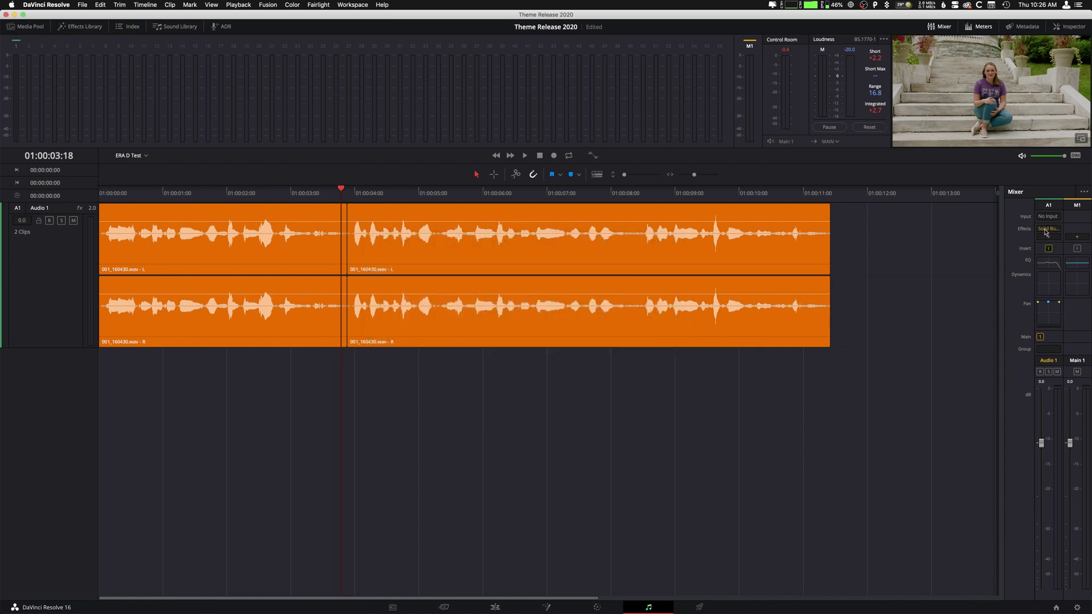
pyautogui.click(1057, 230)
pyautogui.click(1057, 230)
pyautogui.click(1048, 229)
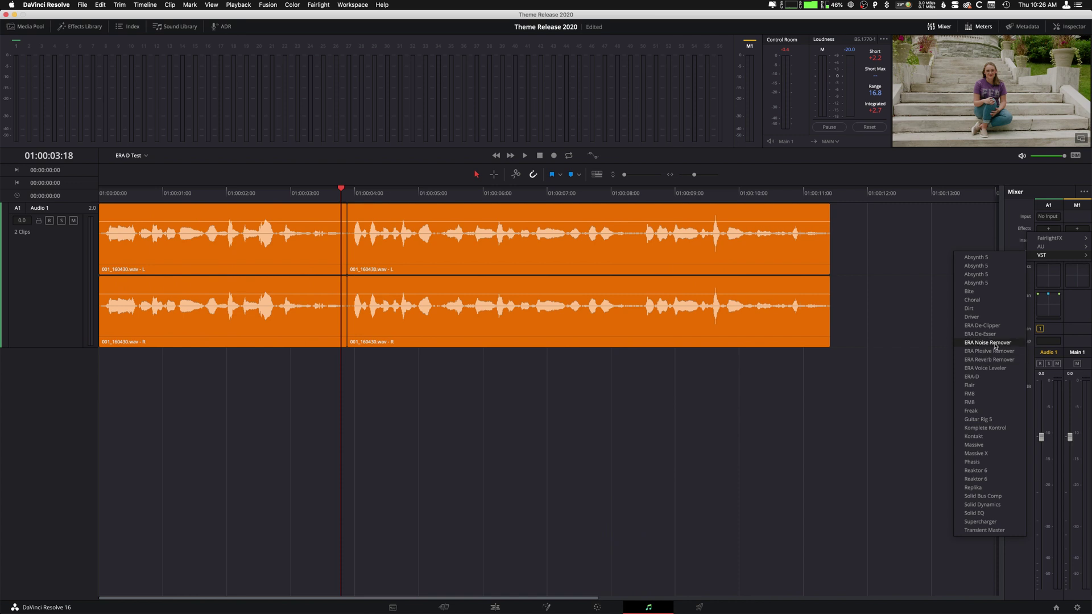
# Step: Insert ERA Noise Remover on Audio 1 and play the dialogue with it switched off
pyautogui.click(995, 344)
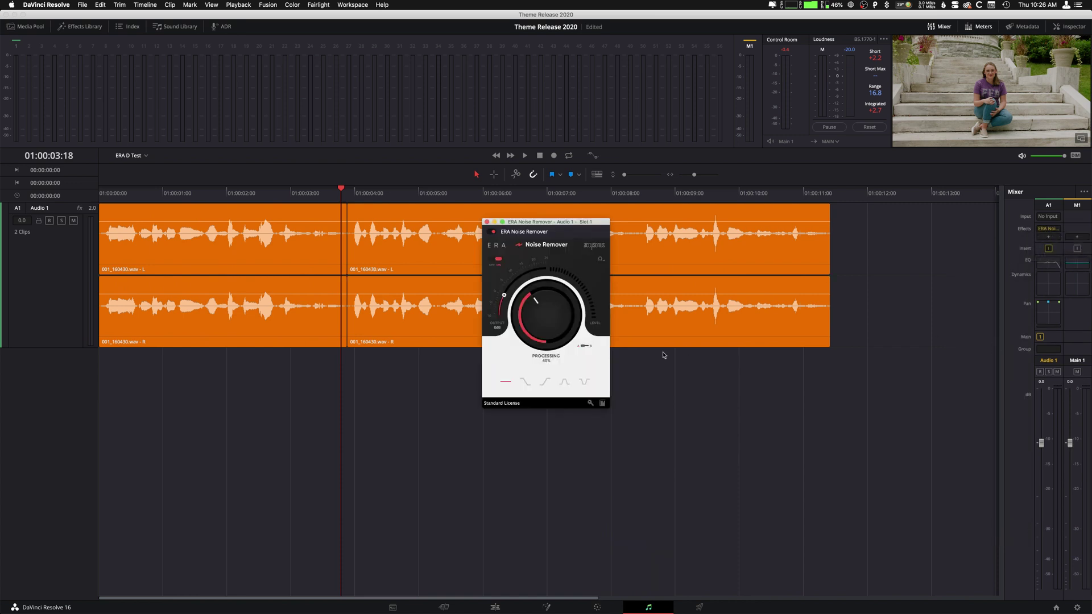
pyautogui.moveTo(564, 224); pyautogui.dragTo(734, 255)
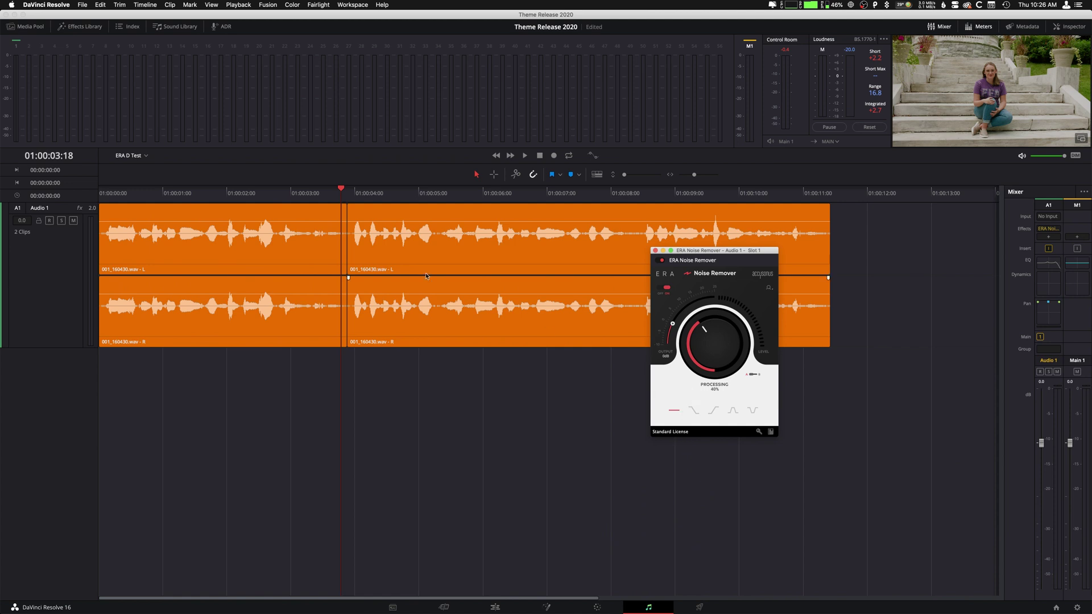
pyautogui.press('Home')
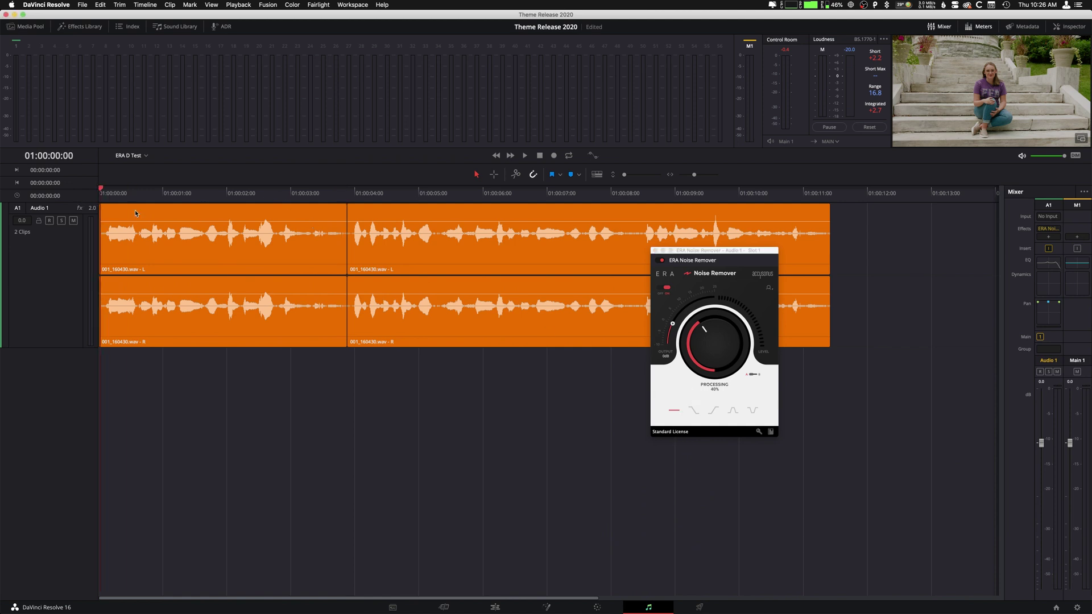
pyautogui.click(664, 288)
pyautogui.press('space')
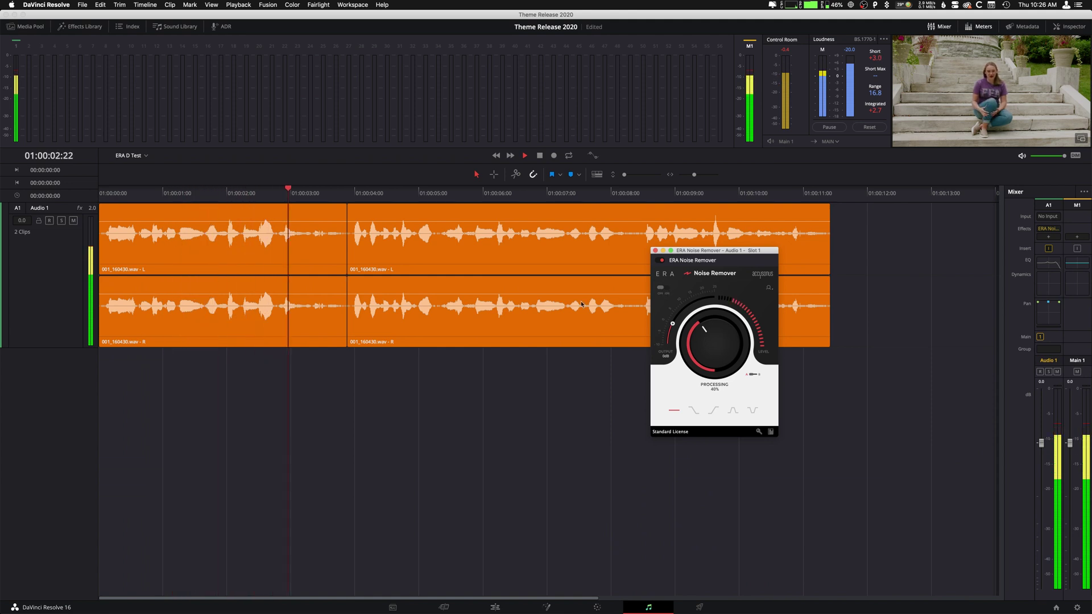
pyautogui.press('space')
# Step: Switch Noise Remover back on, replay the dialogue from the start, and reposition its window
pyautogui.press('Home')
pyautogui.click(664, 288)
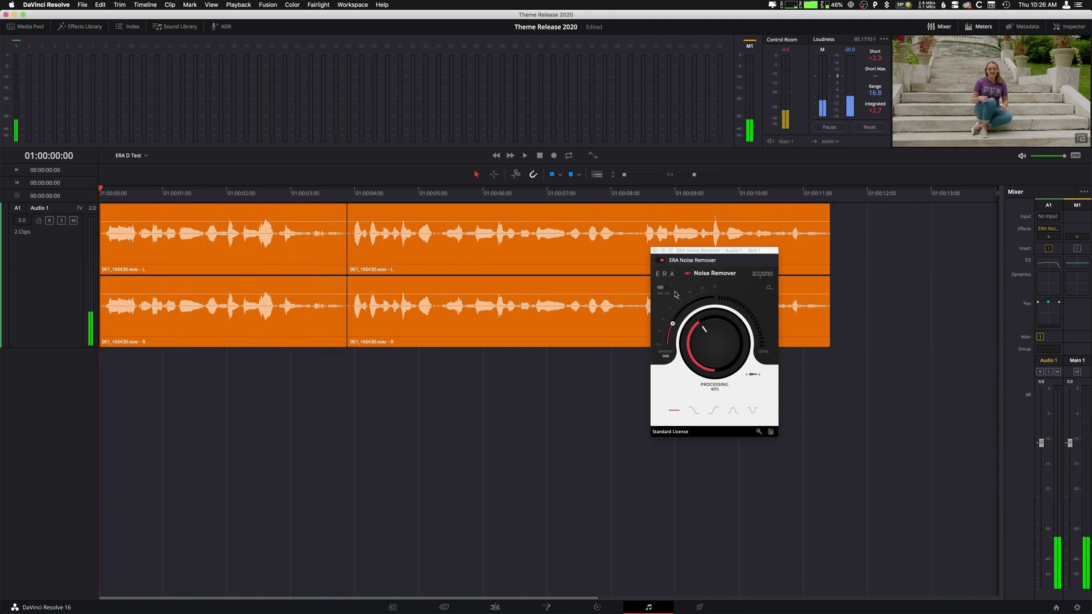
pyautogui.press('space')
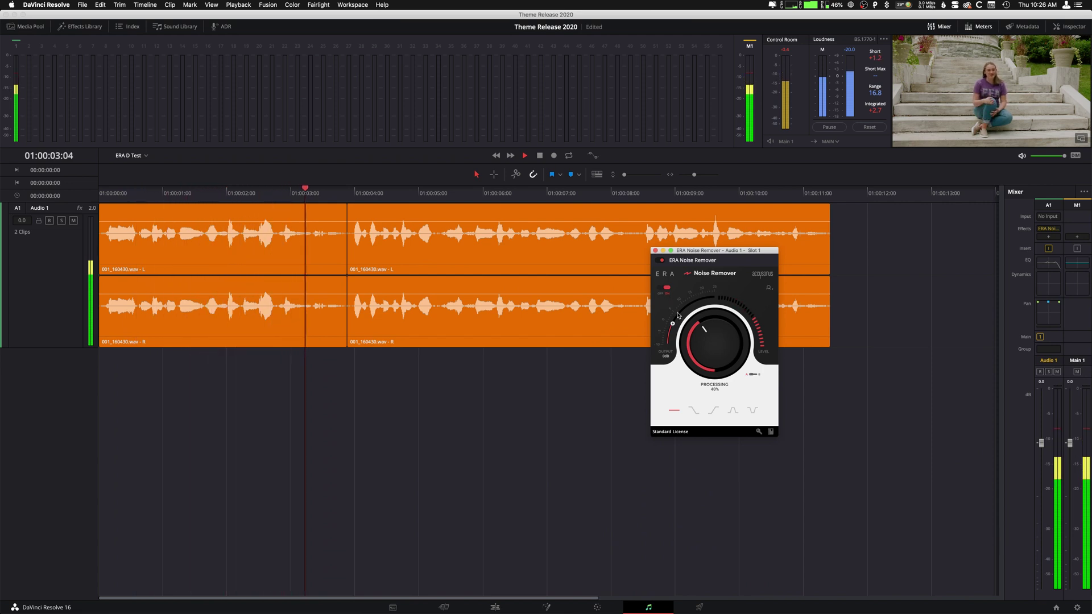
pyautogui.press('space')
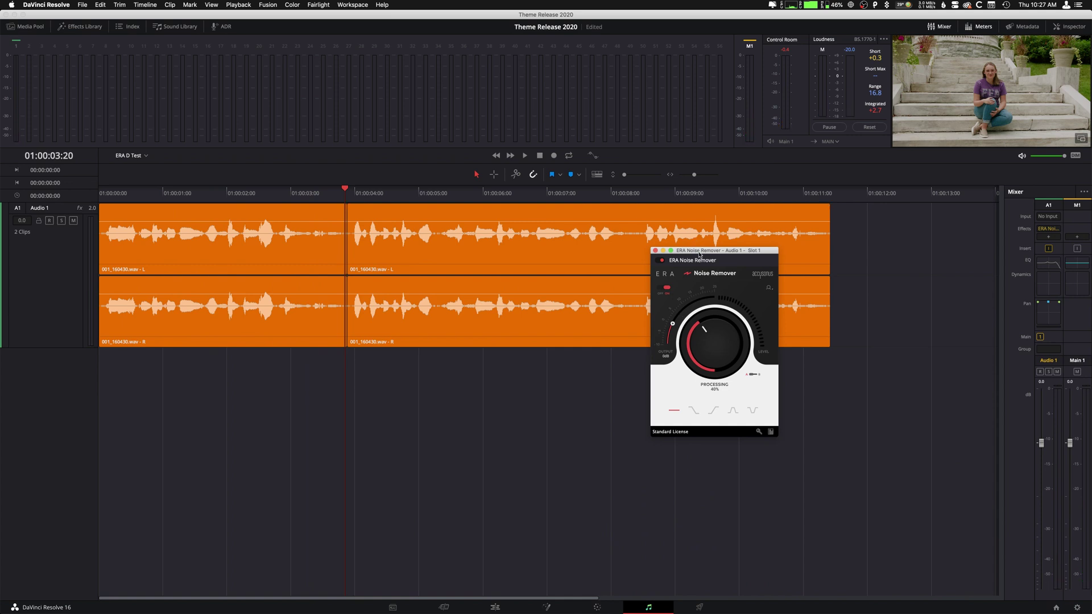
pyautogui.moveTo(699, 254); pyautogui.dragTo(628, 212)
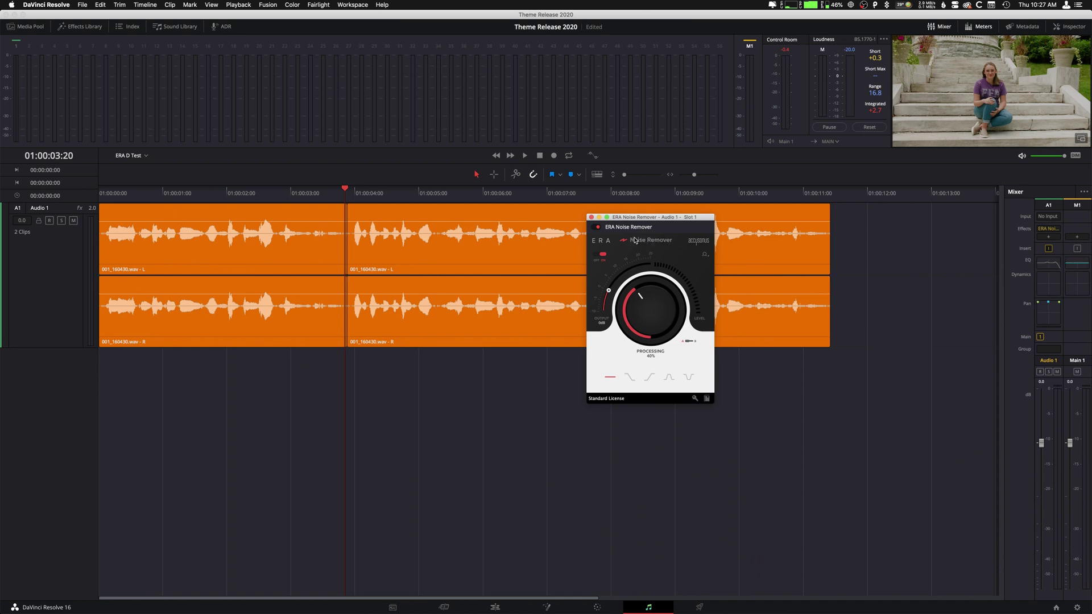
pyautogui.moveTo(631, 220)
pyautogui.mouseDown()
pyautogui.moveTo(611, 282)
pyautogui.moveTo(496, 241)
pyautogui.moveTo(515, 219)
pyautogui.moveTo(710, 177)
pyautogui.moveTo(543, 249)
pyautogui.moveTo(627, 232)
pyautogui.mouseUp()
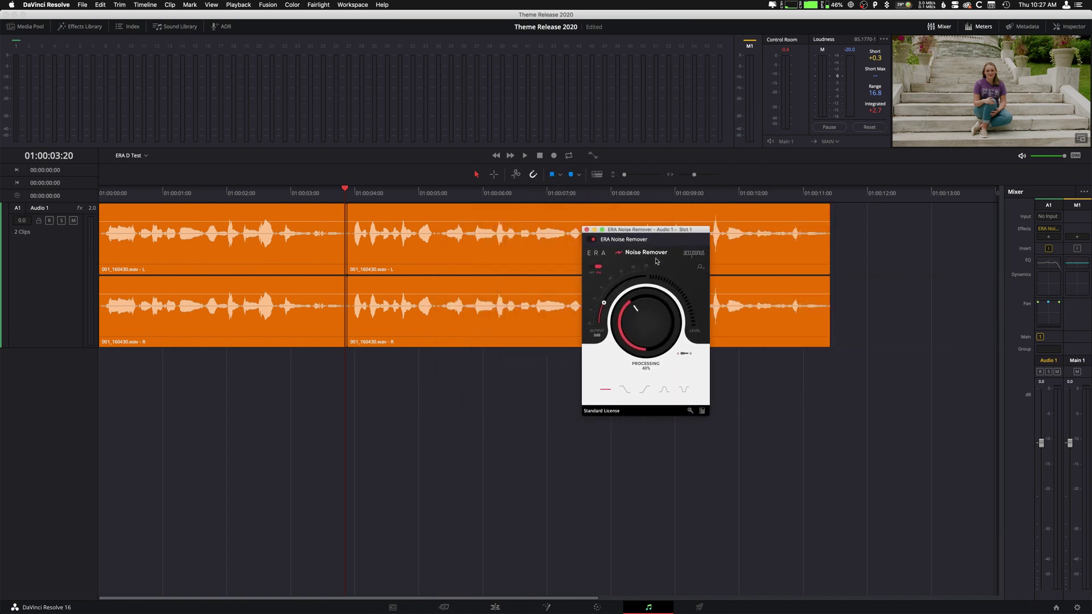
# Step: Close the Noise Remover window and toggle the Noise Remover's bypass in the mixer
pyautogui.click(587, 230)
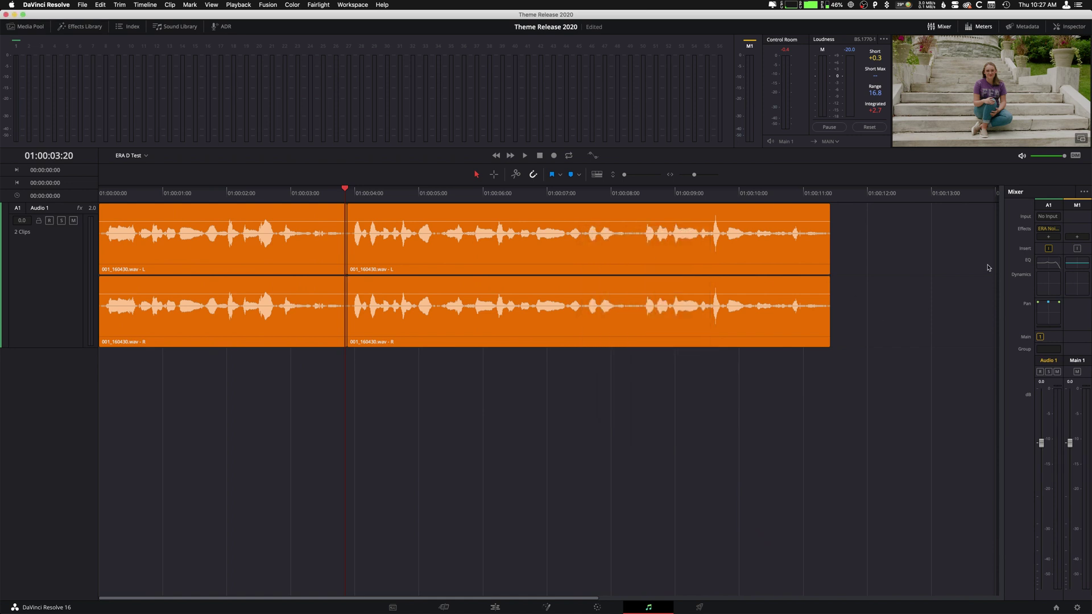
pyautogui.moveTo(1048, 231)
pyautogui.click(1048, 231)
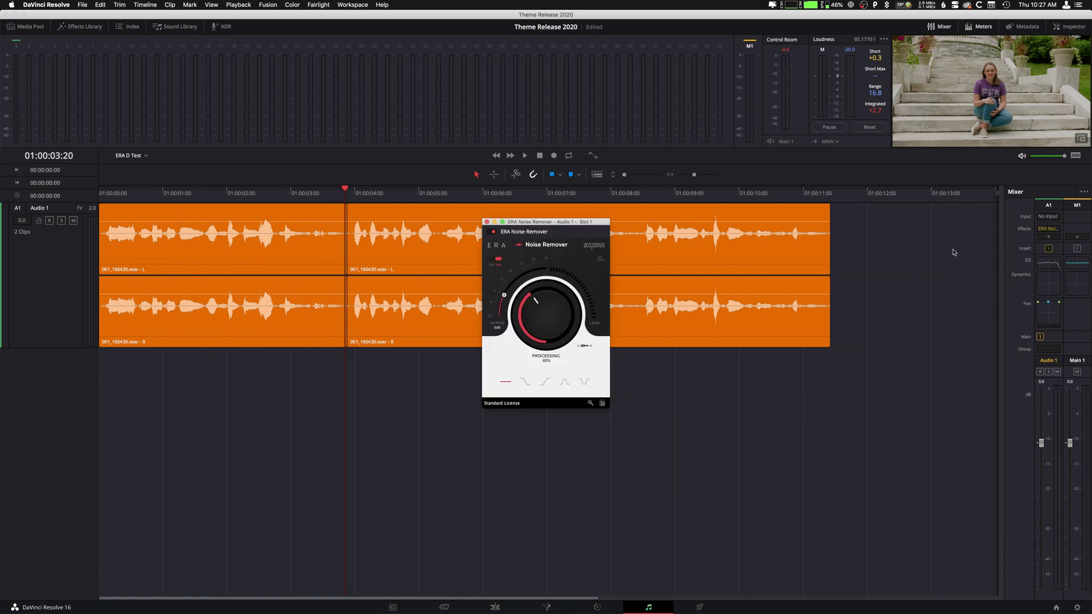
pyautogui.click(486, 222)
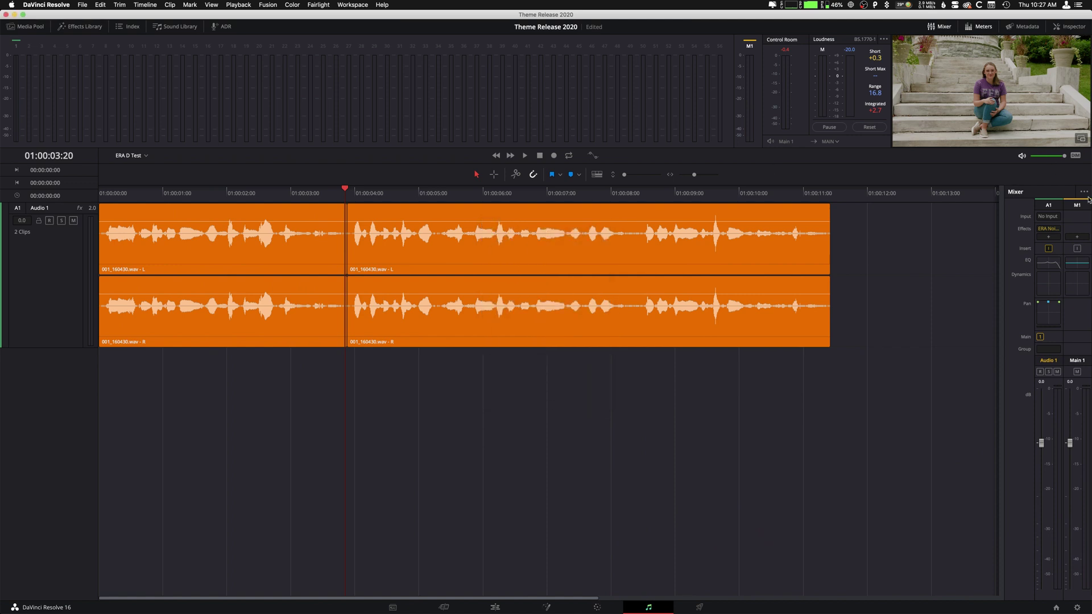
pyautogui.click(1040, 229)
# Step: Insert ERA De-Esser on Audio 1 and compare playback with it off and on
pyautogui.click(1049, 248)
pyautogui.moveTo(1059, 264)
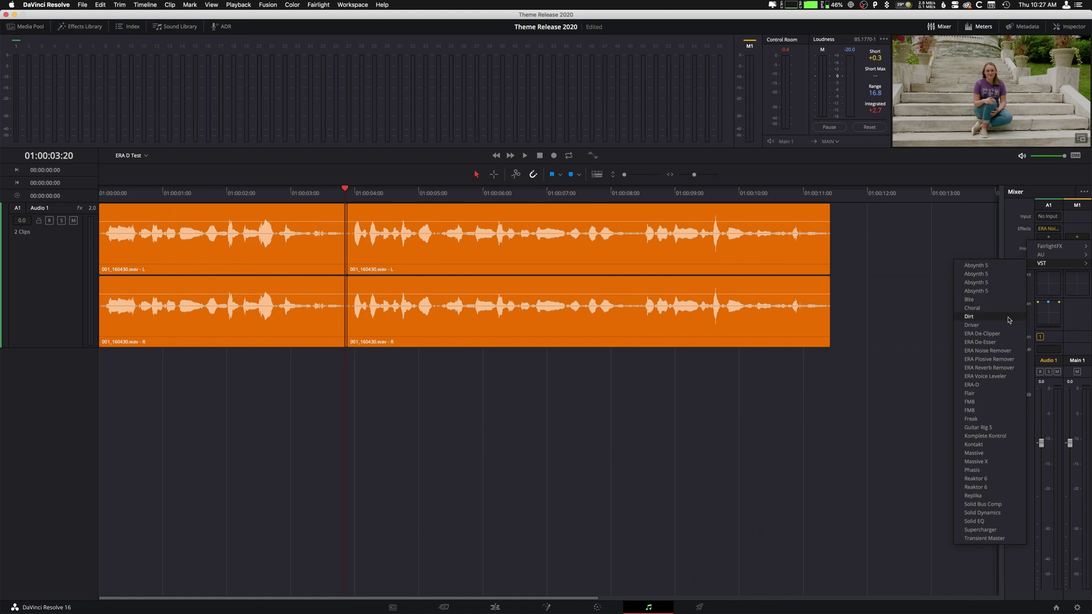
pyautogui.click(993, 342)
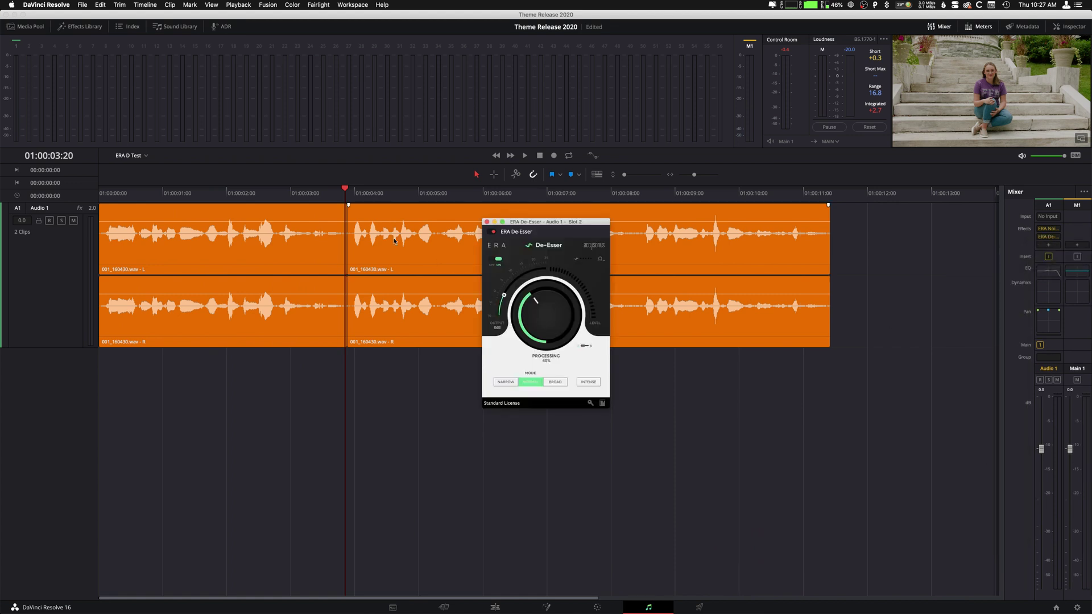
pyautogui.press('Home')
pyautogui.click(494, 260)
pyautogui.press('space')
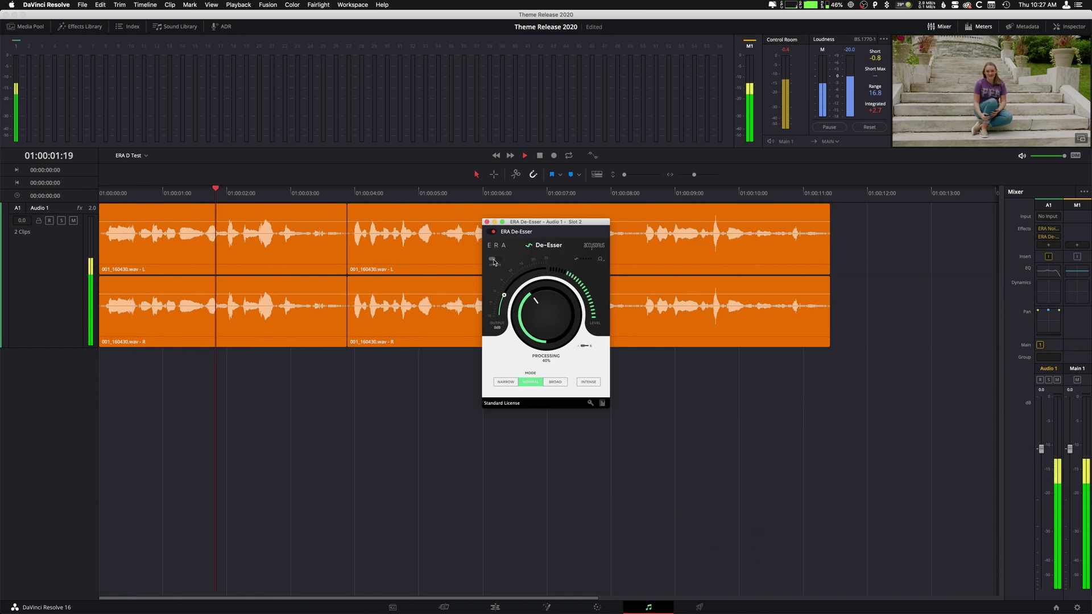
pyautogui.click(494, 261)
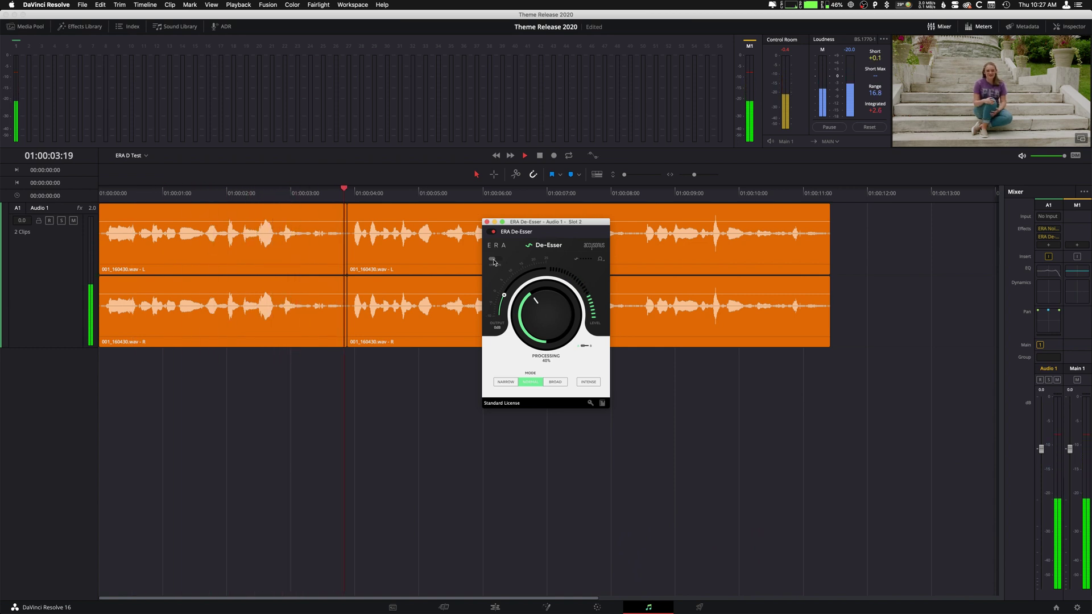
pyautogui.press('space')
# Step: Replay Audio 1 from the start and raise De-Esser processing to 42%
pyautogui.click(316, 247)
pyautogui.press('Home')
pyautogui.press('space')
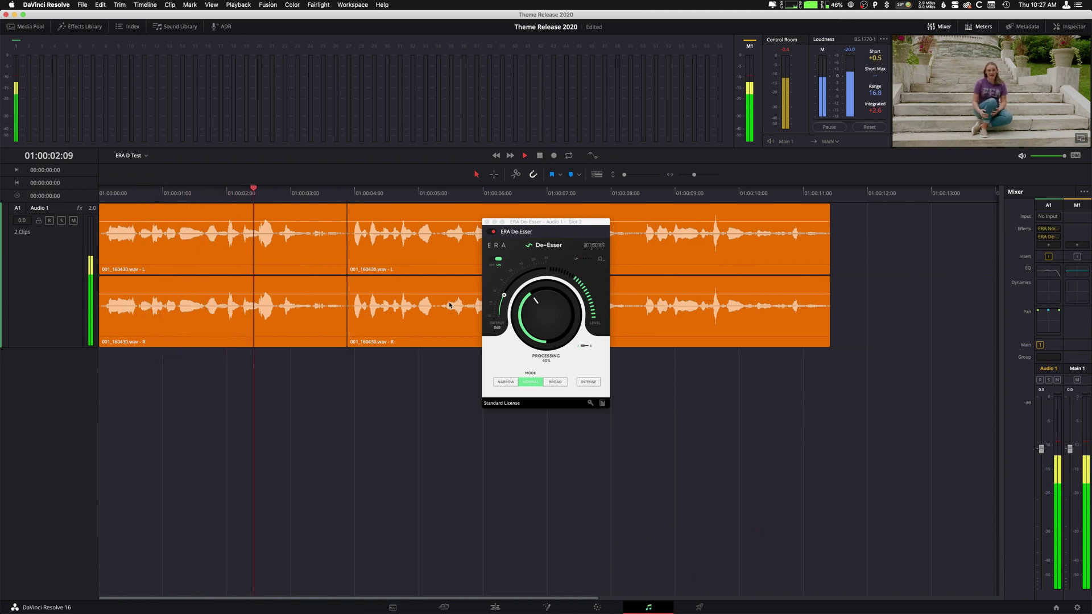
pyautogui.press('space')
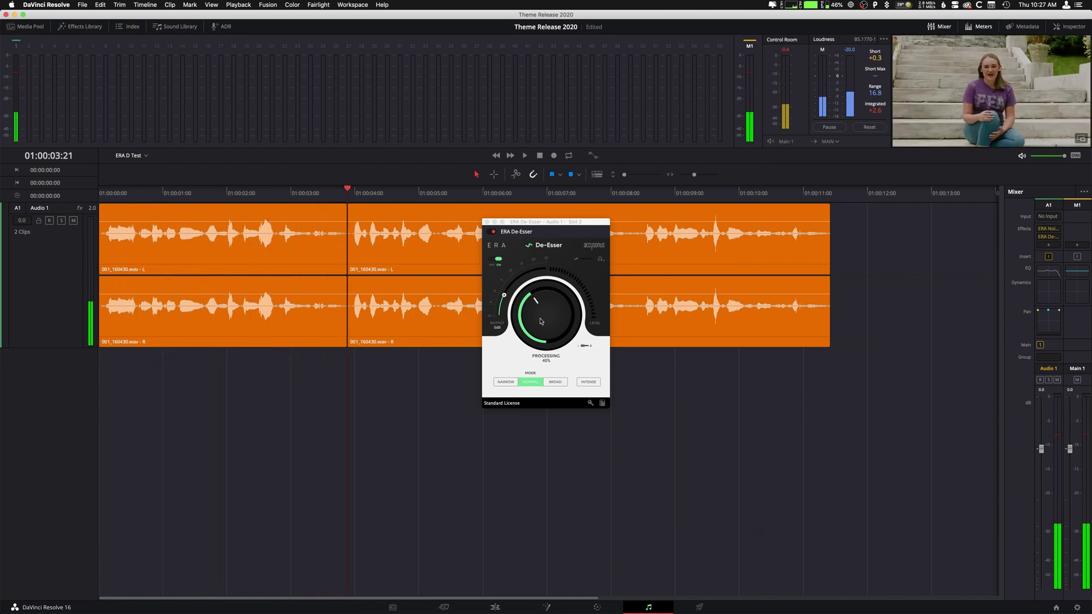
pyautogui.click(545, 317)
# Step: Close the De-Esser window, play Audio 1 with both effects, then open its Effects list
pyautogui.click(486, 222)
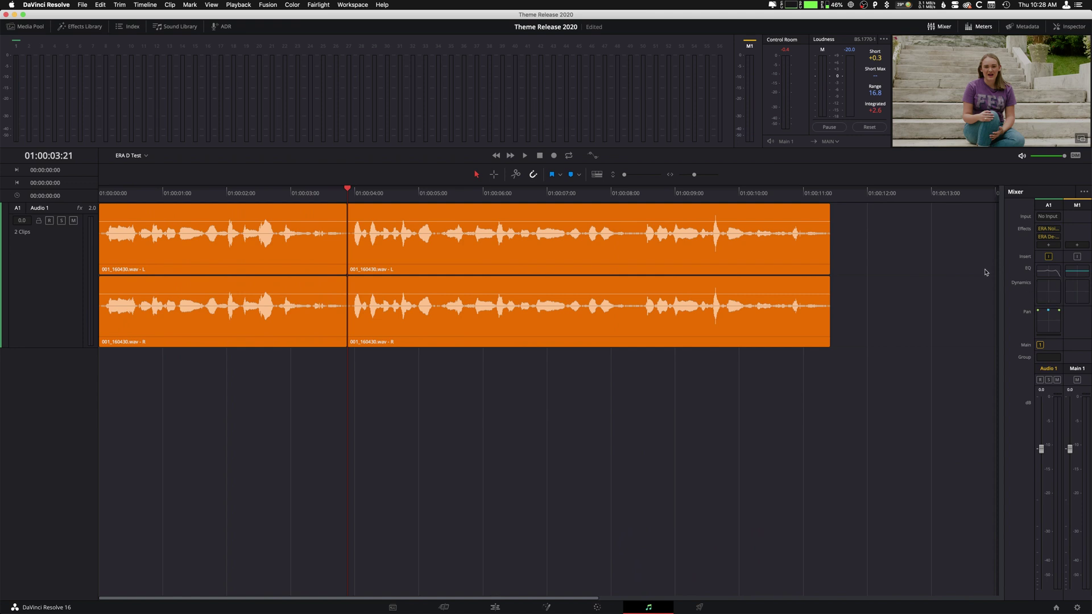
pyautogui.moveTo(1055, 230)
pyautogui.press('Home')
pyautogui.press('space')
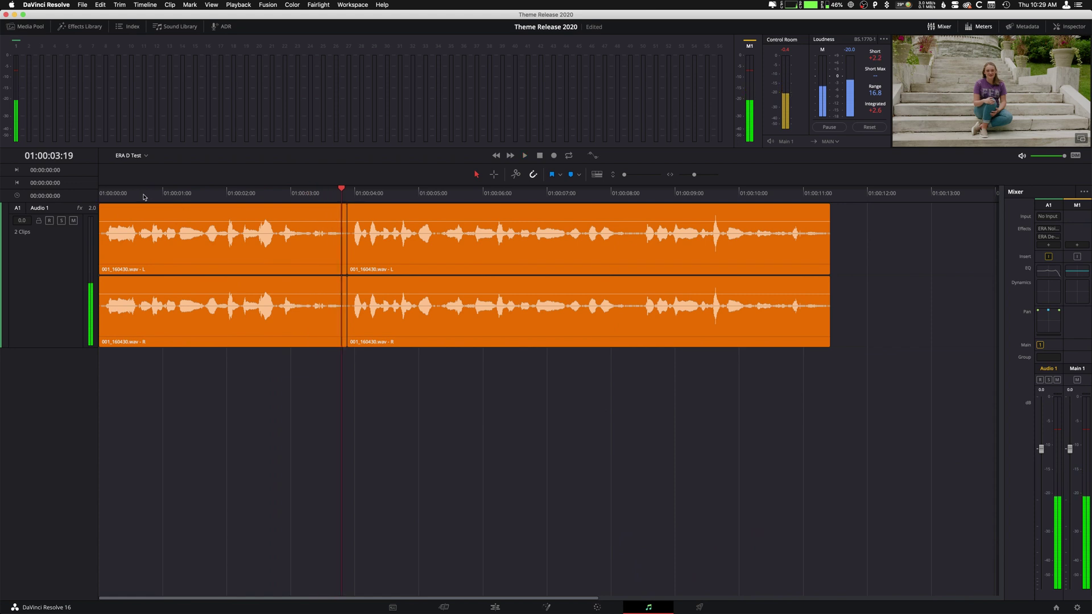
pyautogui.press('space')
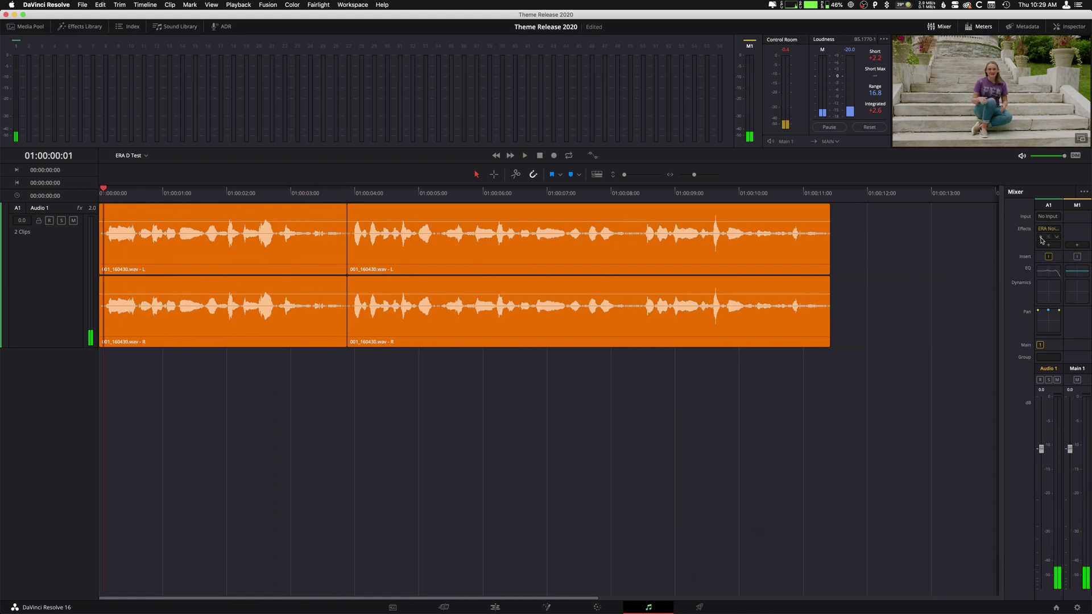
pyautogui.click(95, 193)
pyautogui.press('space')
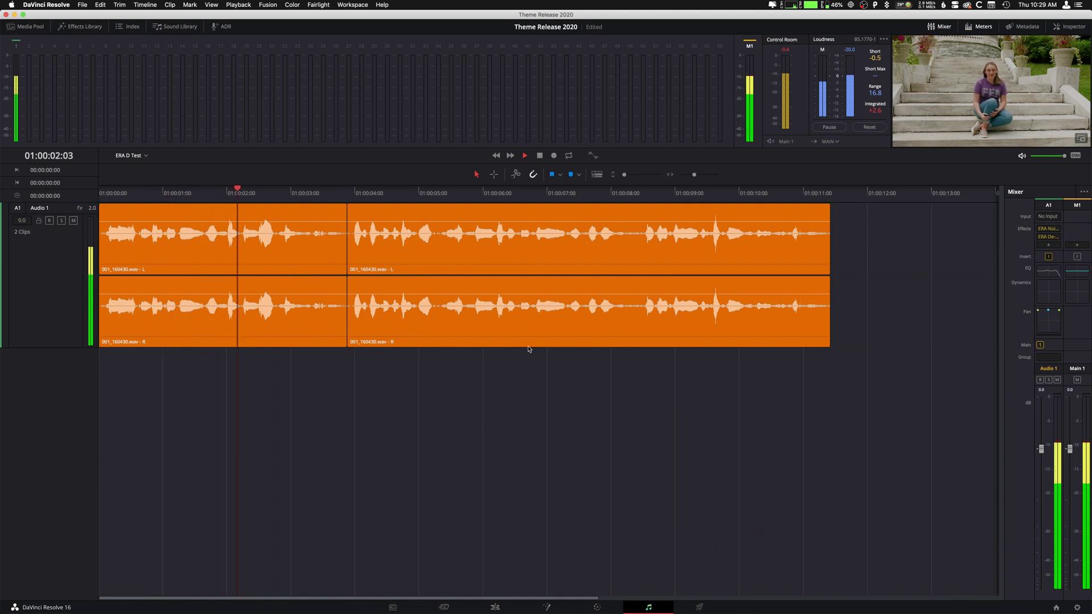
pyautogui.press('space')
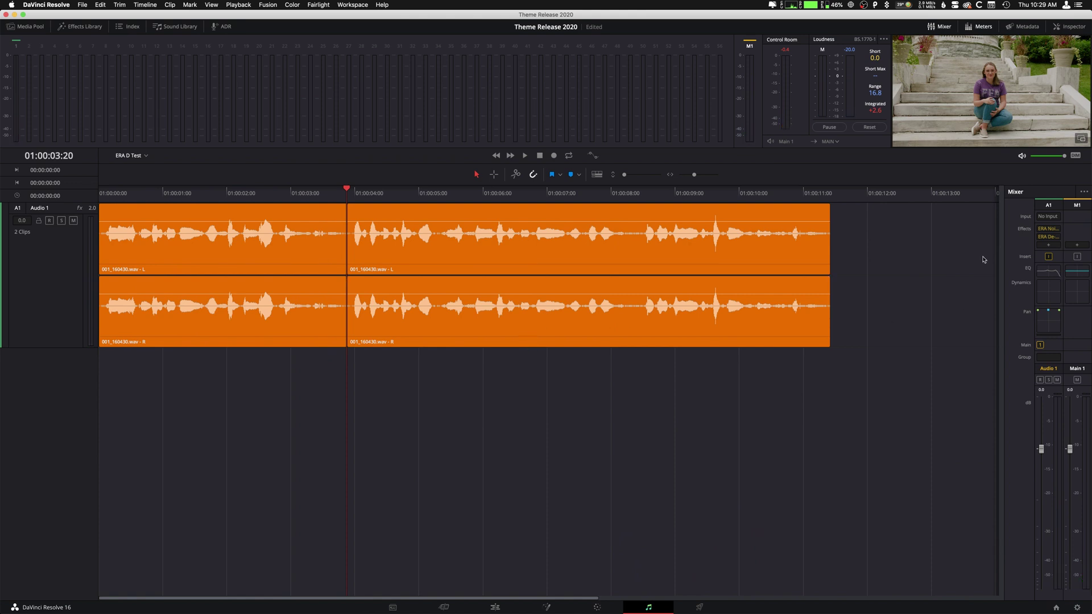
pyautogui.click(1048, 245)
# Step: Insert Solid EQ on Audio 1 and choose its Vocal factory preset
pyautogui.moveTo(1061, 276)
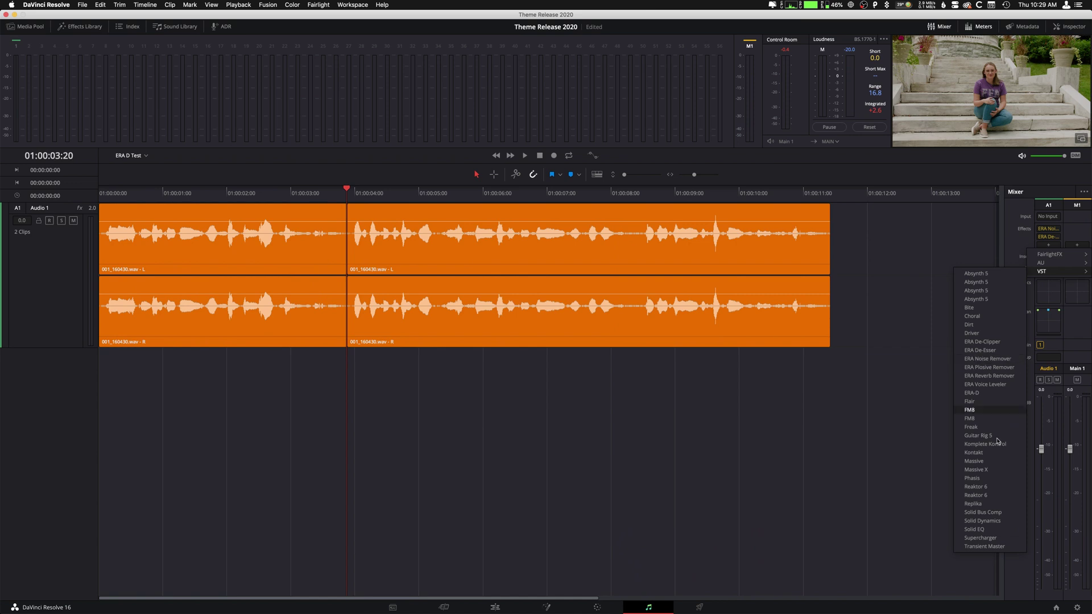
pyautogui.click(975, 529)
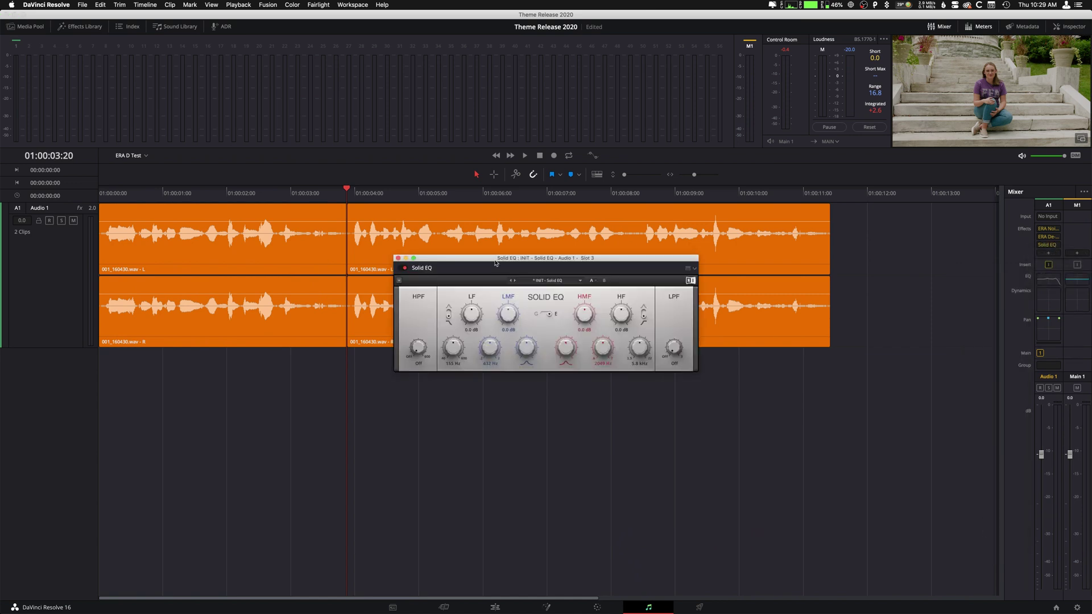
pyautogui.moveTo(493, 261); pyautogui.dragTo(501, 322)
pyautogui.click(584, 343)
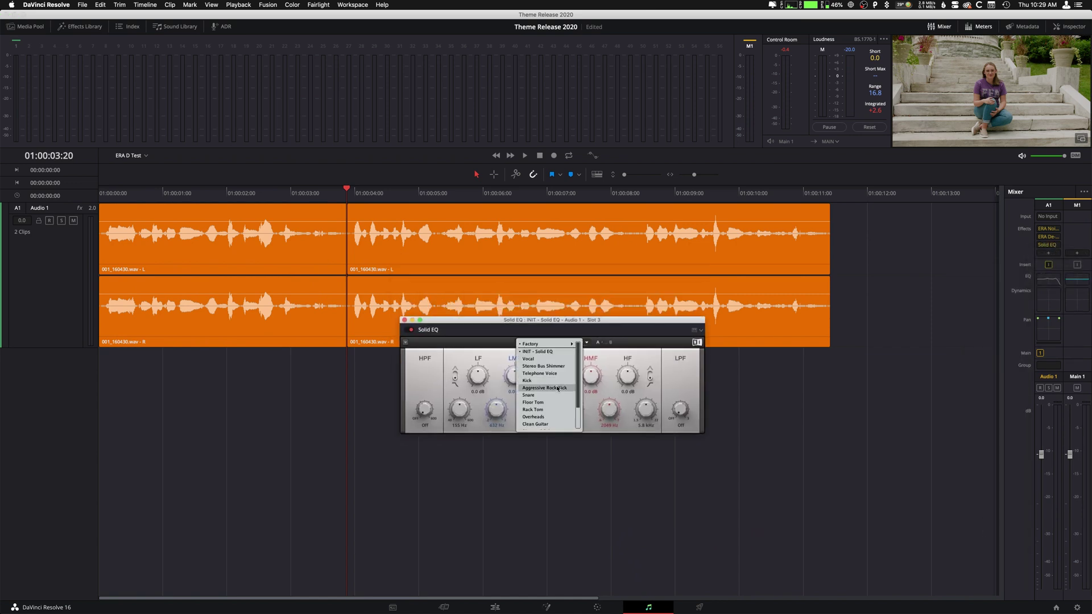
pyautogui.scroll(-3, 558, 391)
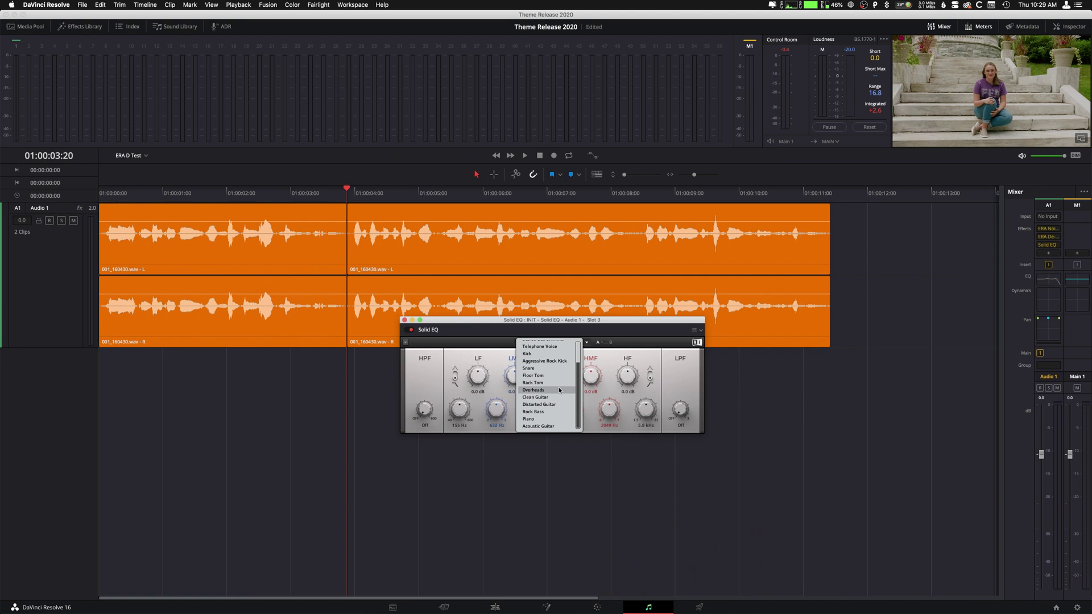
pyautogui.scroll(1, 557, 384)
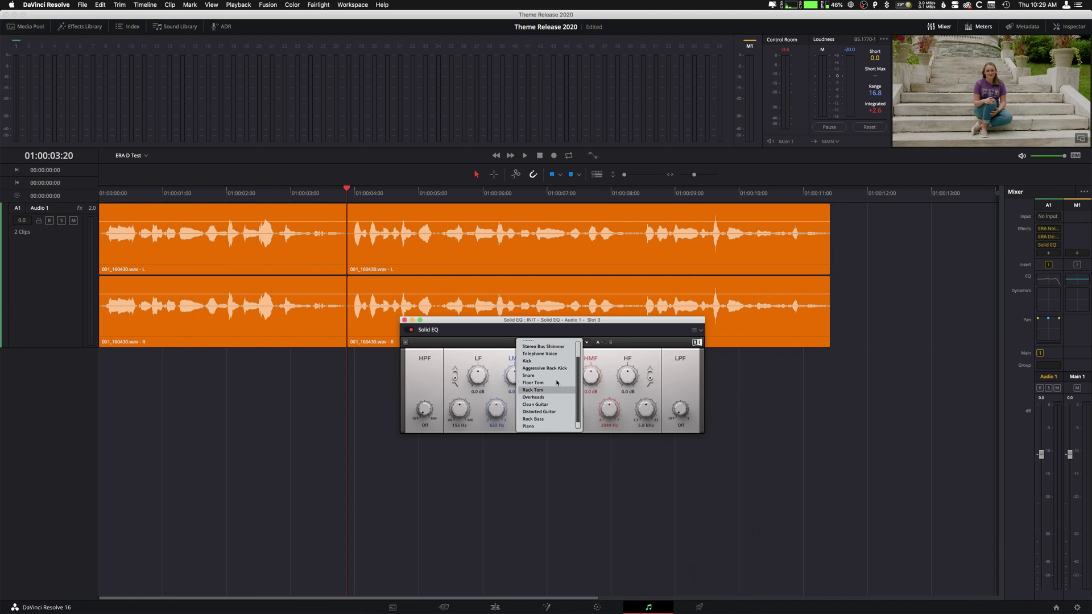
pyautogui.scroll(2, 525, 356)
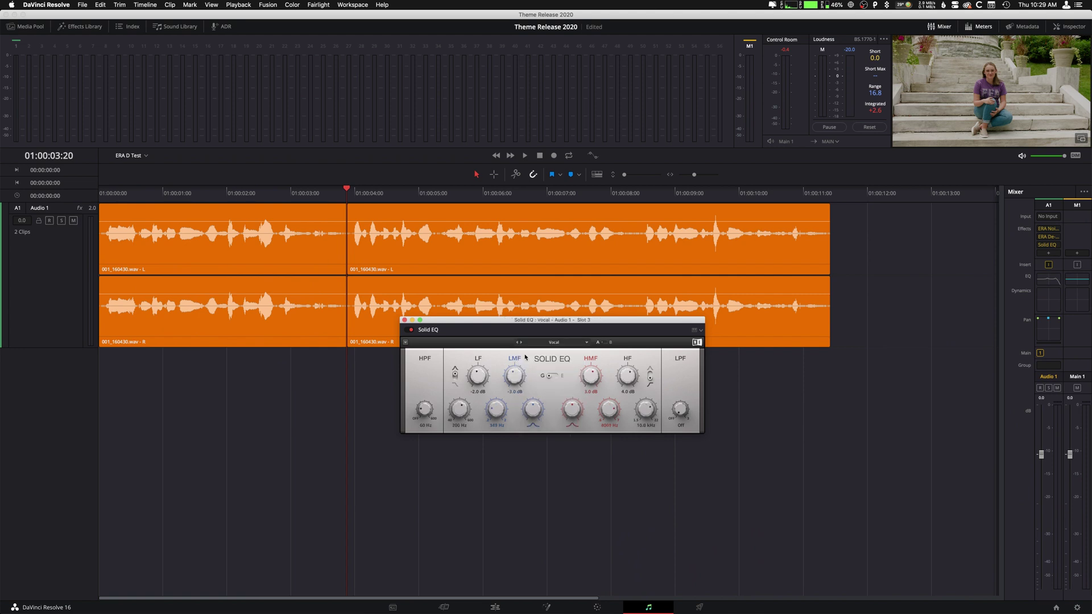
# Step: Play Audio 1 with the Vocal EQ, then again with Solid EQ bypassed
pyautogui.click(132, 193)
pyautogui.press('space')
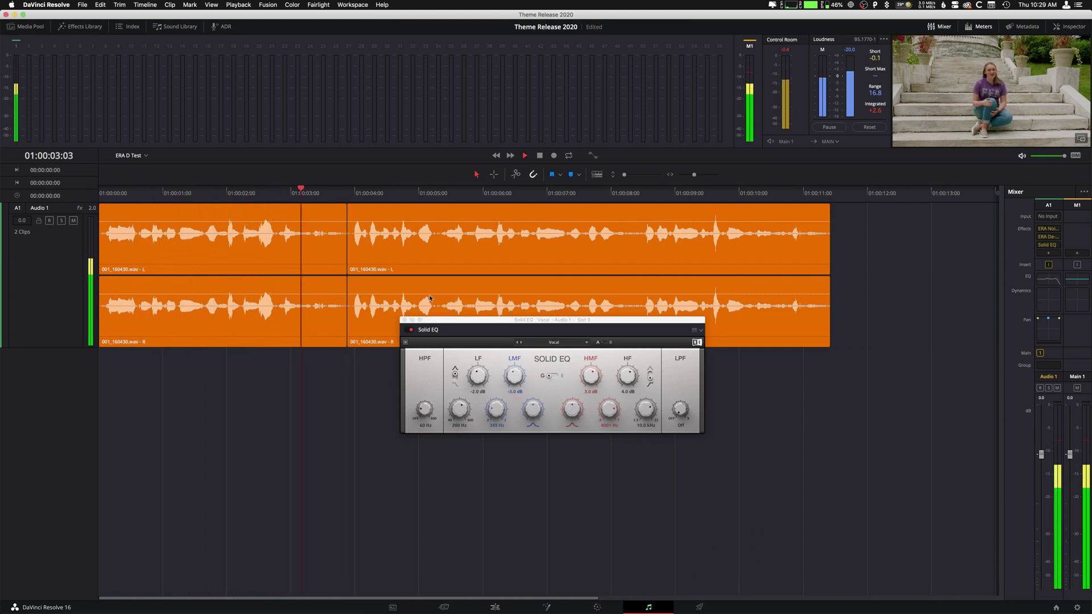
pyautogui.press('space')
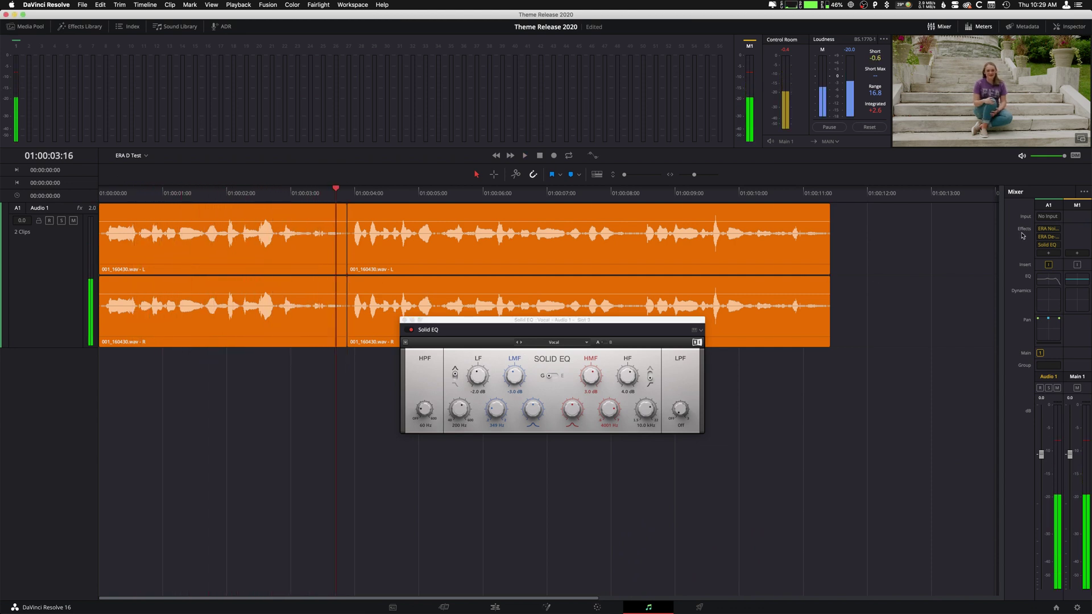
pyautogui.click(412, 331)
pyautogui.click(101, 199)
pyautogui.press('space')
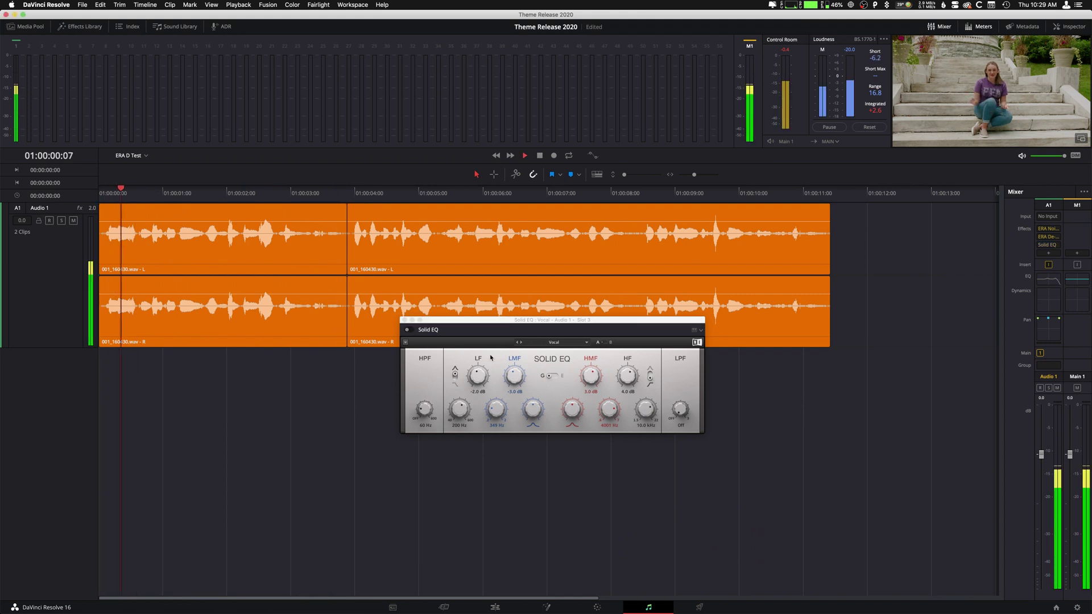
pyautogui.press('space')
# Step: Turn Solid EQ back on, replay the track, and raise LF gain to 0.5 dB
pyautogui.press('Home')
pyautogui.click(411, 329)
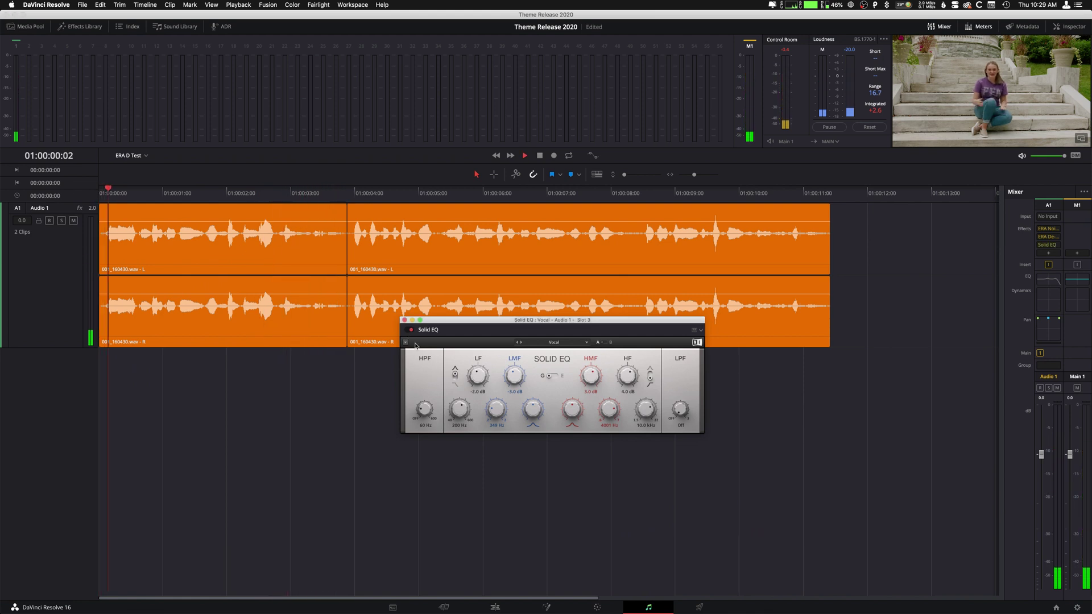
pyautogui.press('space')
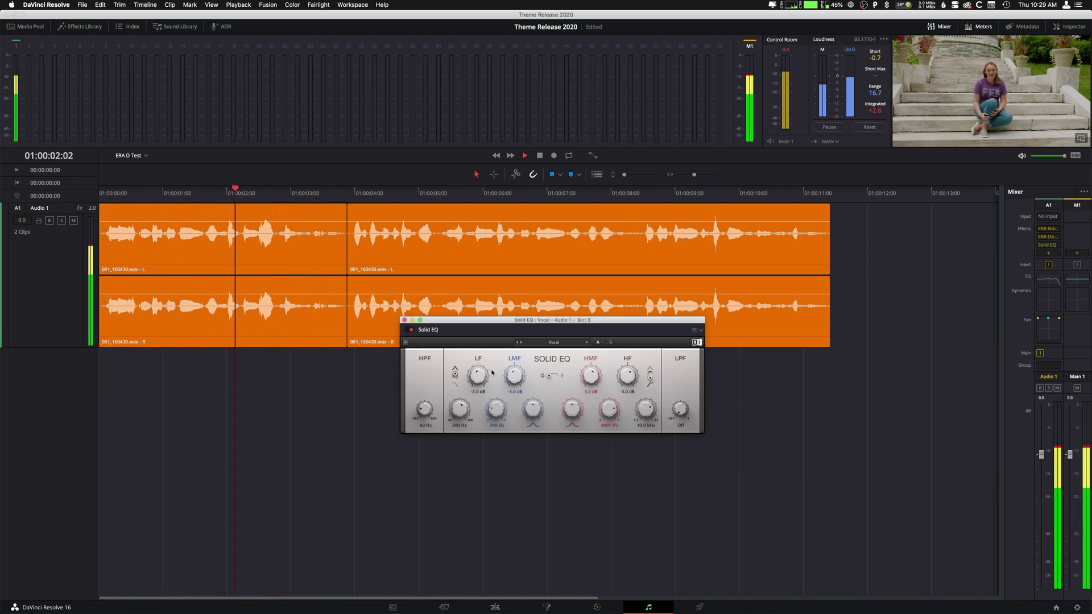
pyautogui.press('space')
pyautogui.moveTo(481, 385); pyautogui.dragTo(481, 373)
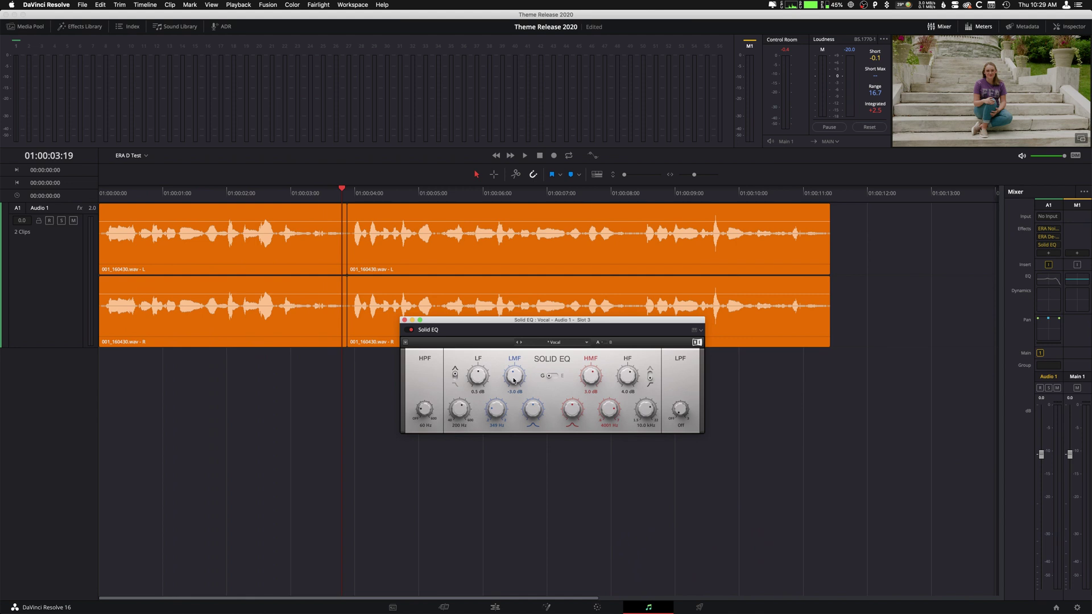
pyautogui.click(404, 320)
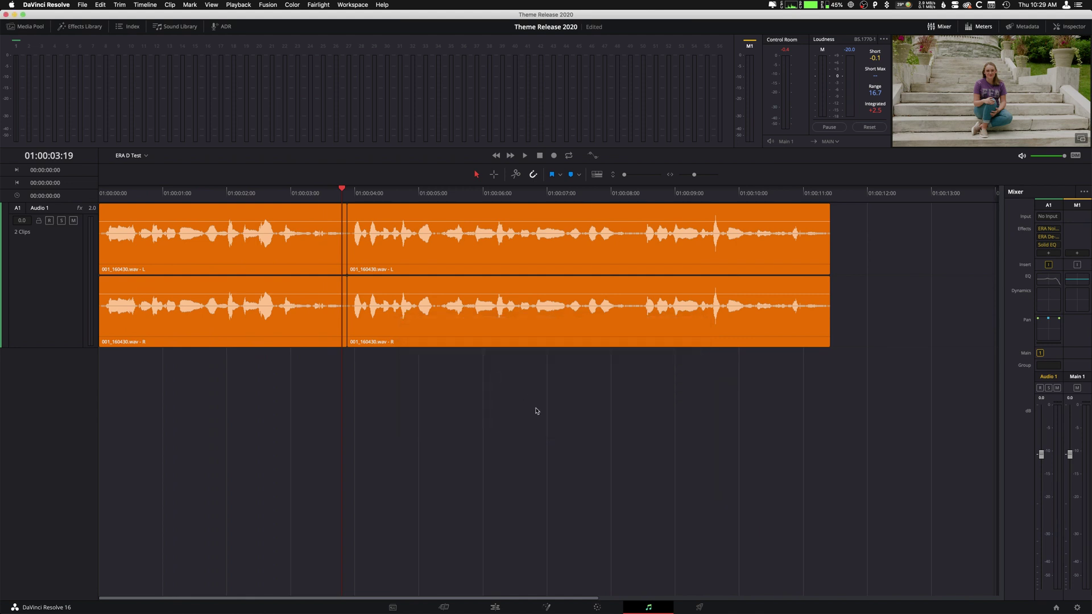
pyautogui.press('Home')
pyautogui.press('space')
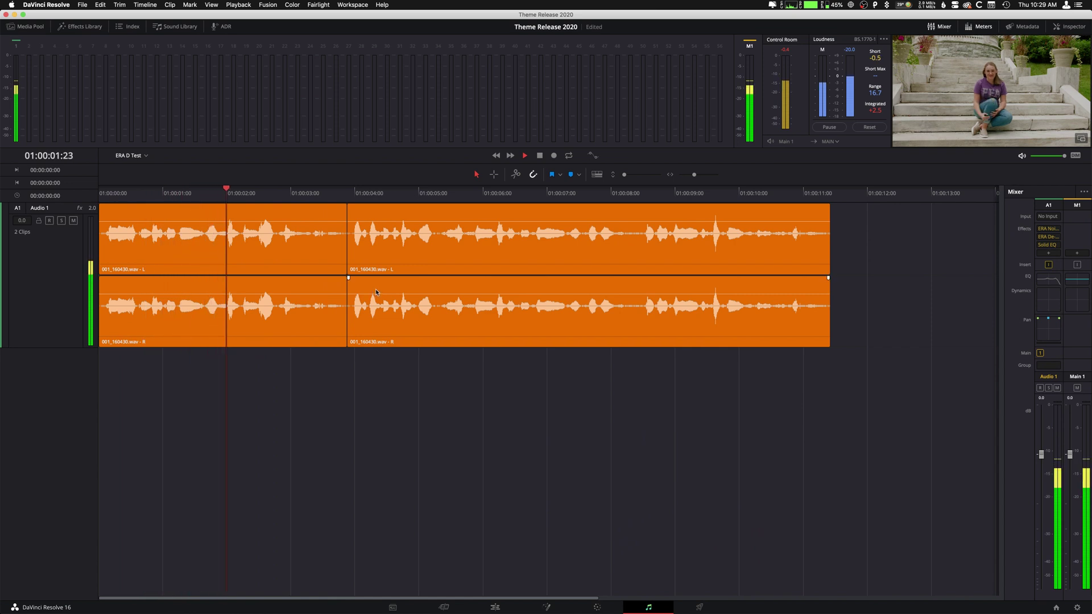
pyautogui.press('space')
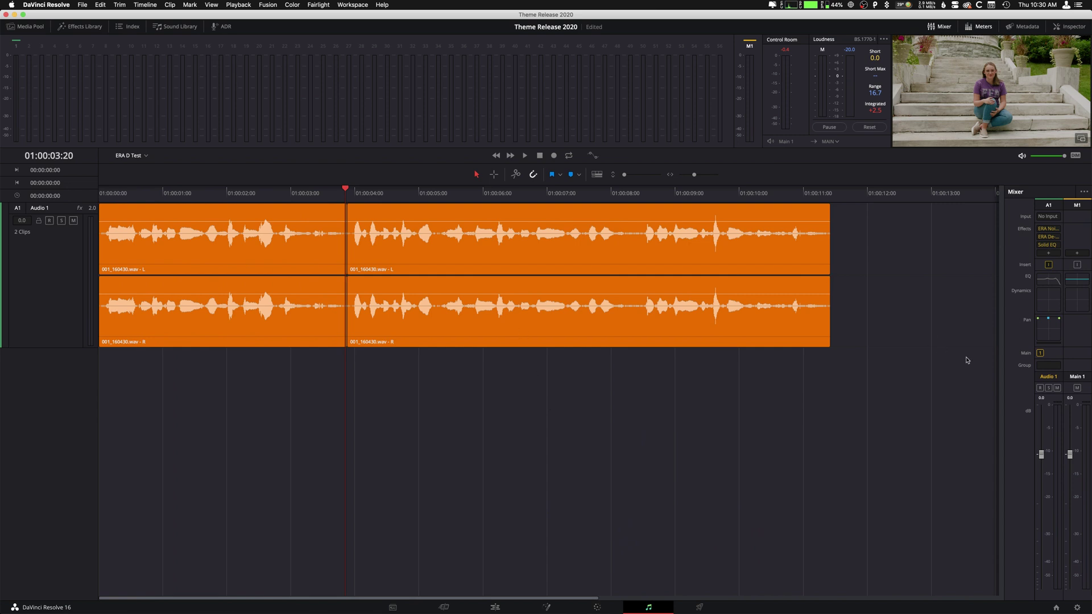
pyautogui.click(1051, 254)
pyautogui.moveTo(1057, 263)
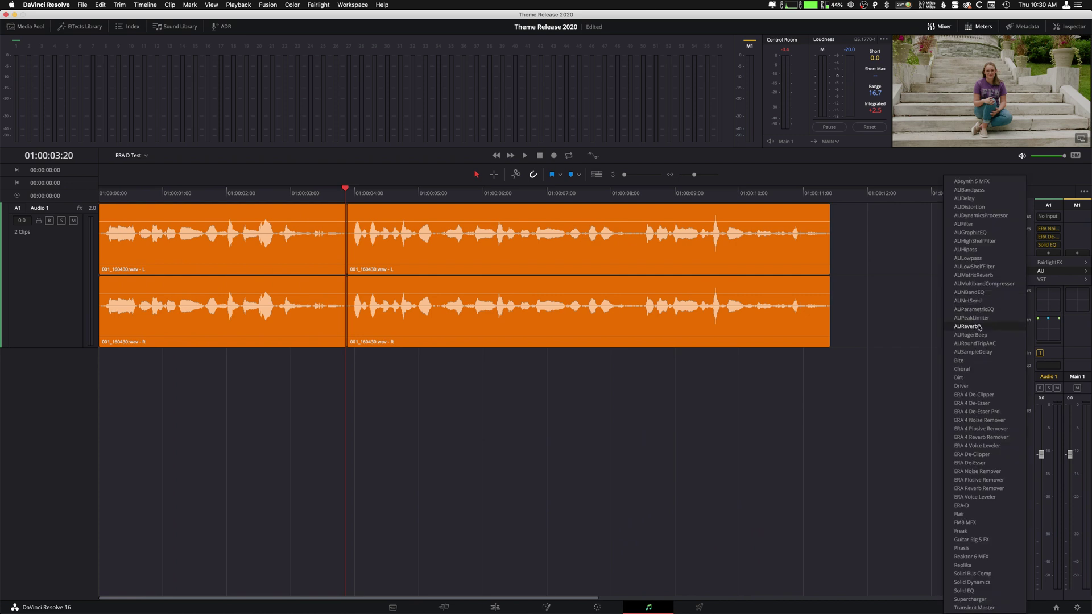
pyautogui.click(905, 263)
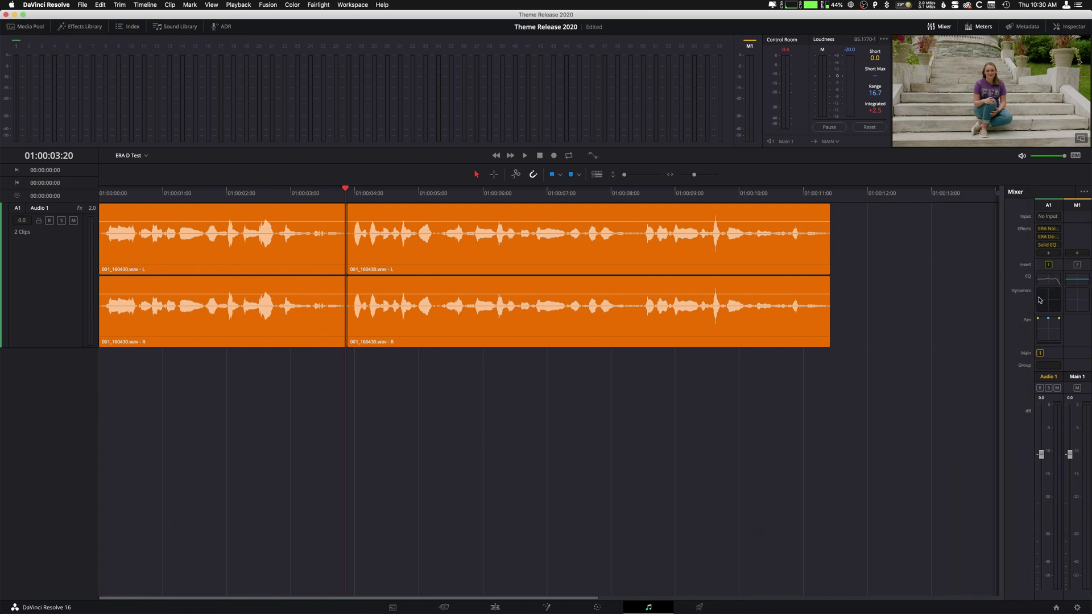